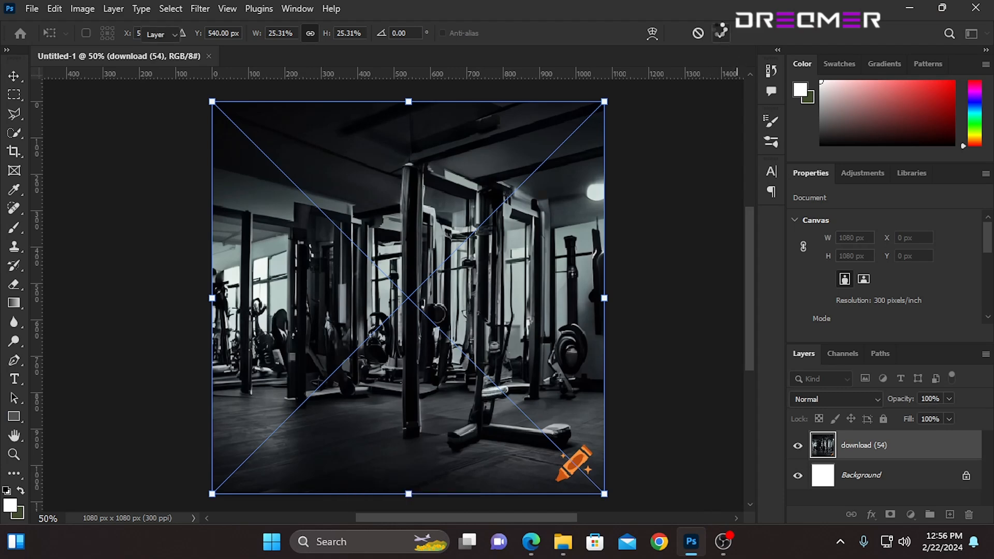
- Commit the placed gym photo and place the foggy grunge room image above it, scaled to 25.95% and centred at about X 540, Y 561 px
click(721, 33)
drag(477, 391, 470, 337)
drag(402, 401, 400, 439)
drag(422, 242, 421, 308)
drag(402, 152, 404, 129)
key(ctrl+0)
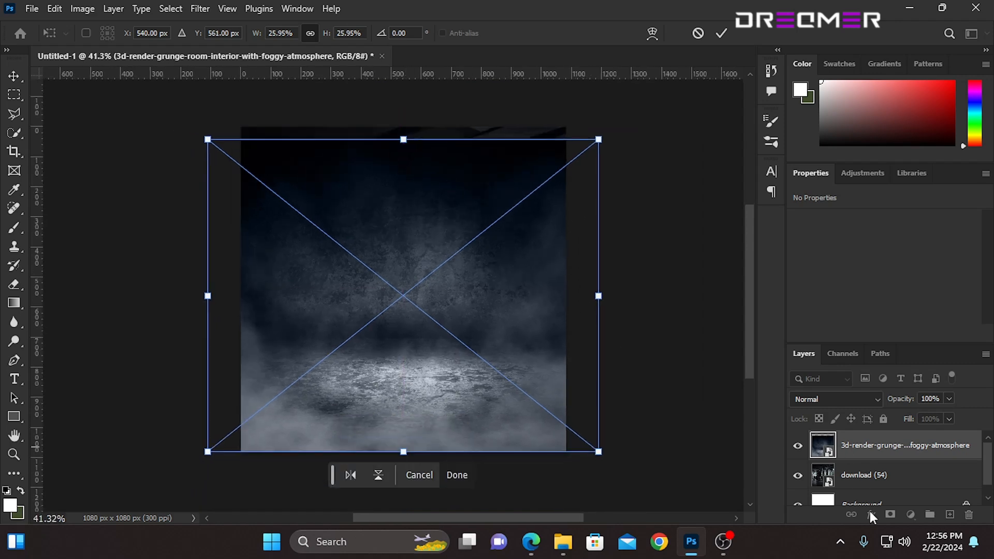
key(Return)
- Add a layer mask to the foggy room layer and paint black over its upper part to reveal the gym
click(890, 515)
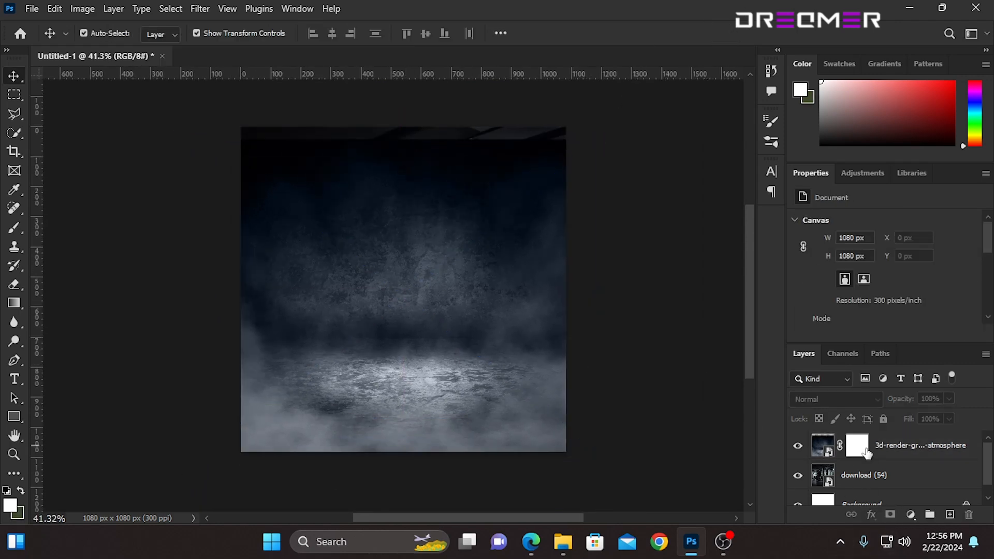
click(15, 228)
scroll(321, 241, up, 1)
mouse_move(370, 237)
mouse_down()
mouse_move(355, 226)
mouse_move(347, 233)
mouse_up()
scroll(348, 228, down, 2)
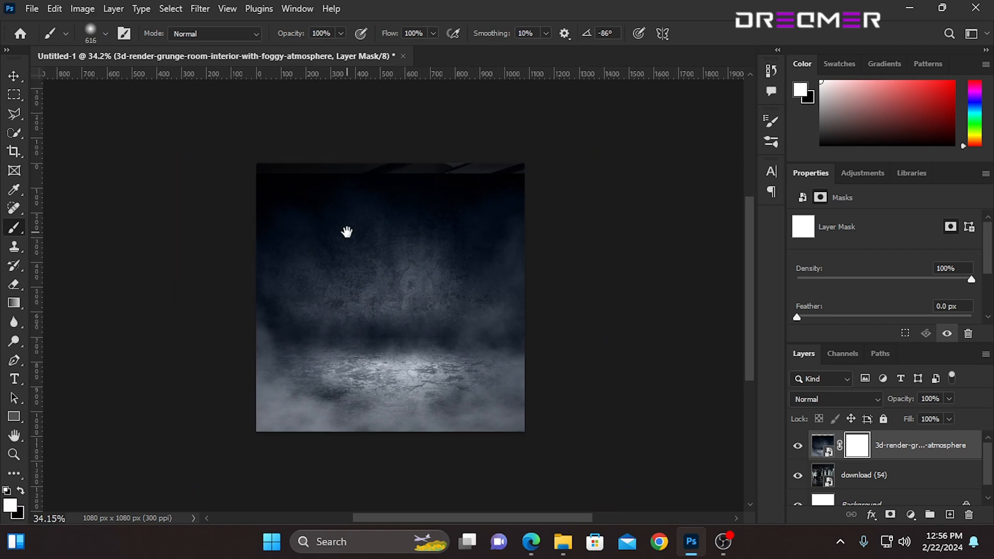
key(x)
mouse_move(439, 195)
mouse_down()
mouse_move(461, 182)
mouse_move(348, 297)
mouse_move(473, 291)
mouse_move(445, 263)
mouse_move(545, 238)
mouse_up()
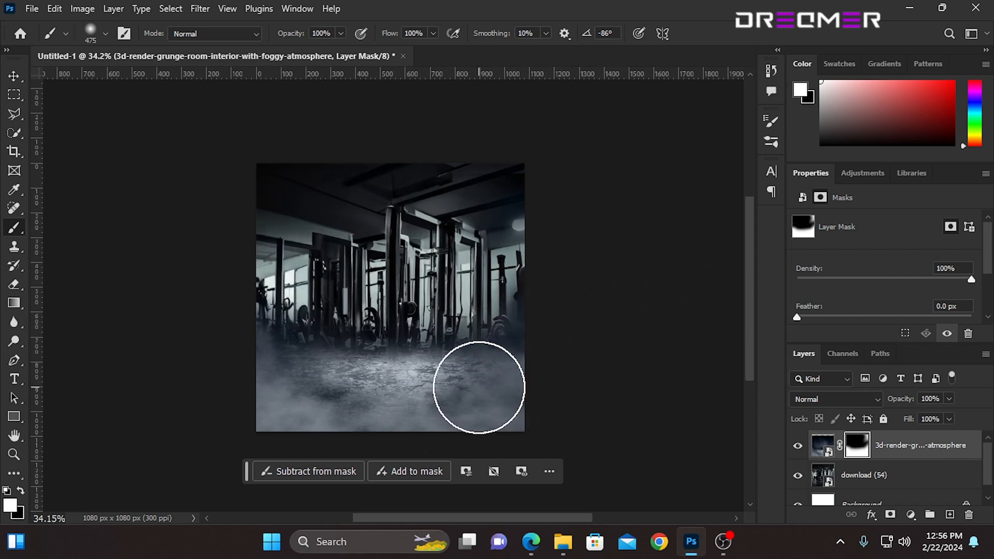
click(13, 76)
click(605, 269)
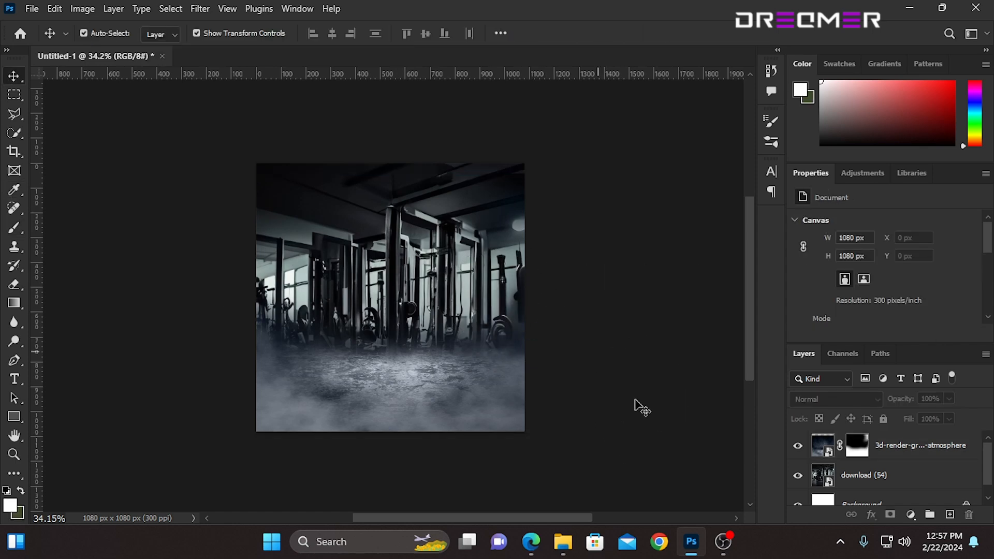
- Move the gym photo layer up to X 0 px, Y -90 px behind the foggy floor
click(854, 480)
drag(449, 258, 448, 231)
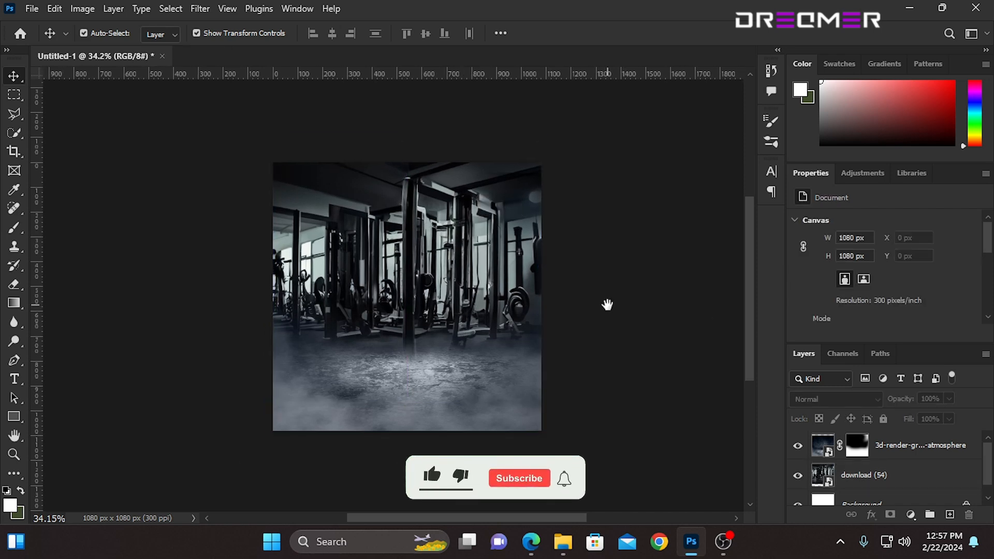
scroll(370, 263, up, 1)
drag(365, 270, 356, 271)
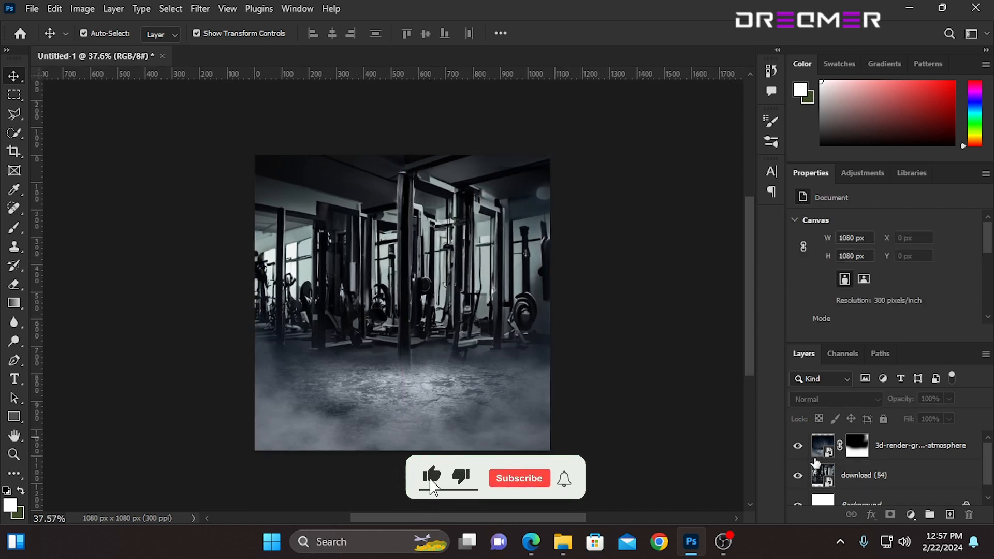
click(849, 475)
drag(492, 222, 486, 229)
click(687, 310)
drag(688, 311, 691, 305)
- Apply a Gaussian Blur with a radius of about 2.9 pixels to the gym photo layer
click(864, 475)
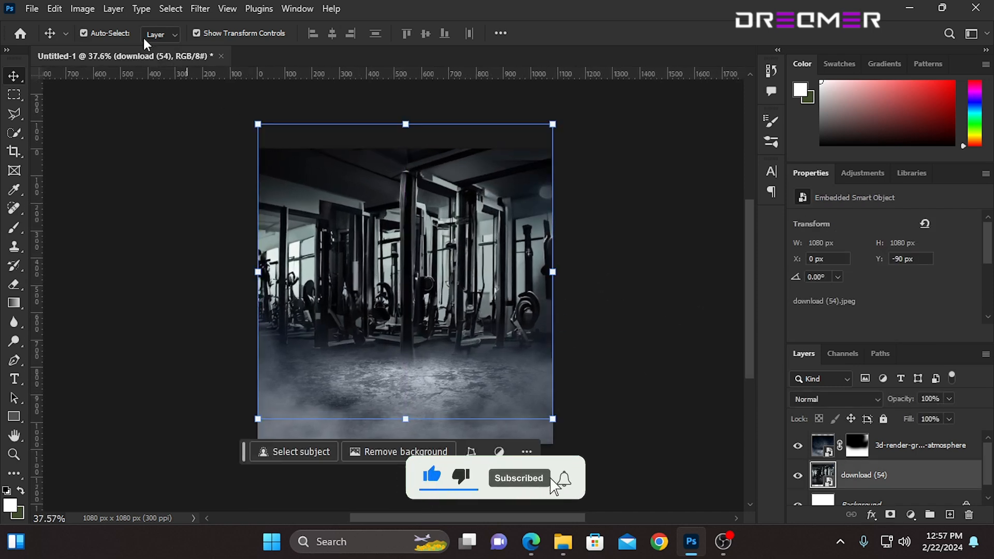
click(204, 15)
mouse_move(210, 195)
click(414, 253)
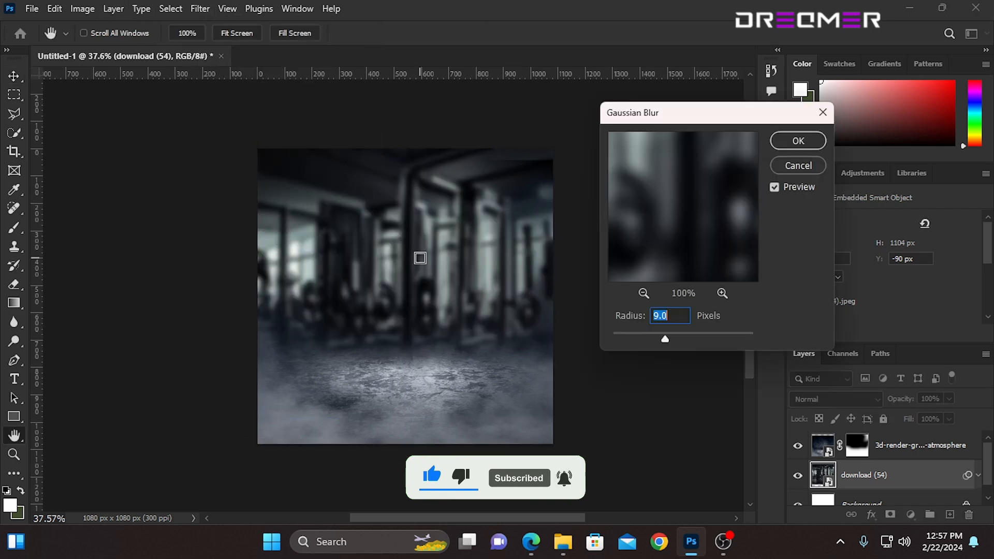
drag(666, 339, 630, 340)
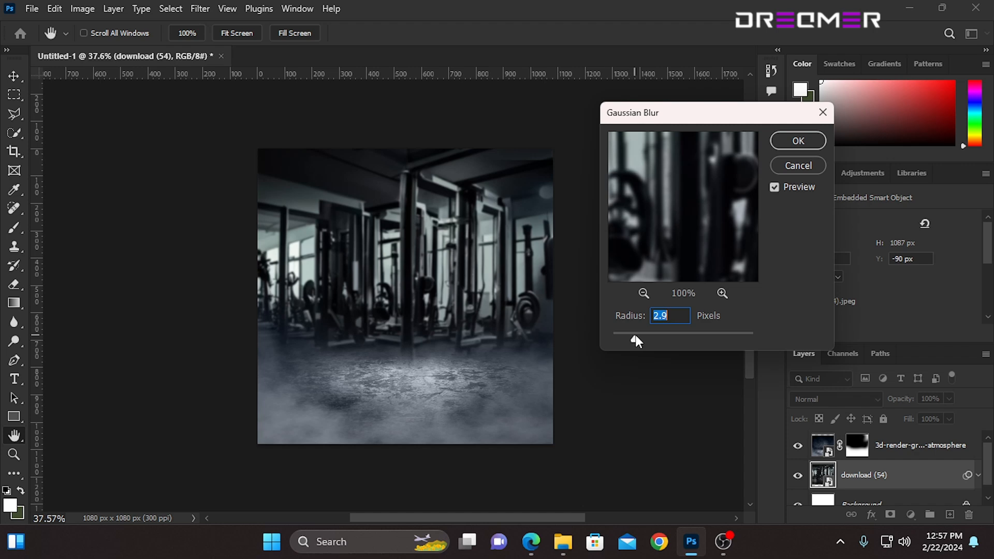
click(798, 140)
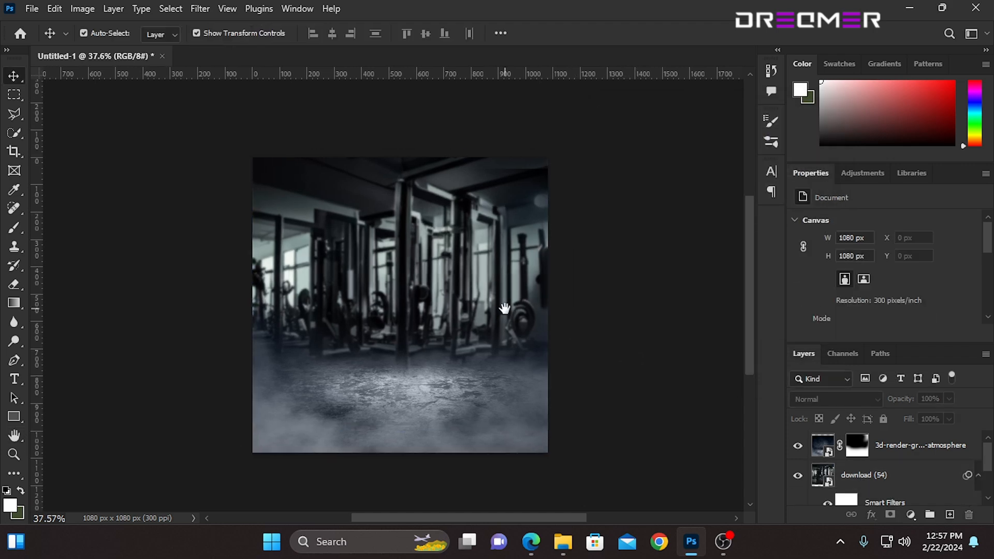
- Add a Curves adjustment layer above the foggy room layer and pull the midtones down to darken the whole background
drag(504, 308, 508, 309)
click(508, 306)
click(911, 514)
click(896, 331)
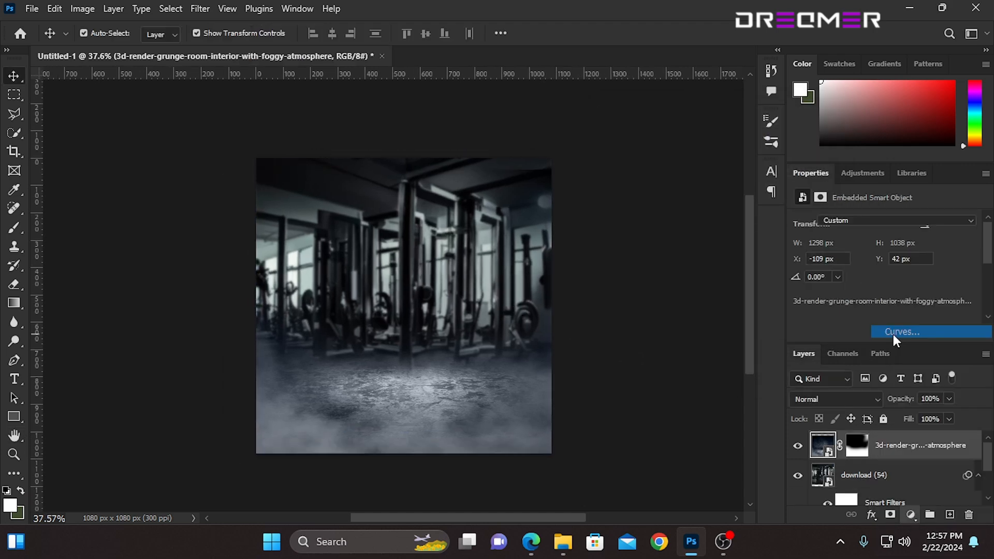
scroll(883, 290, down, 1)
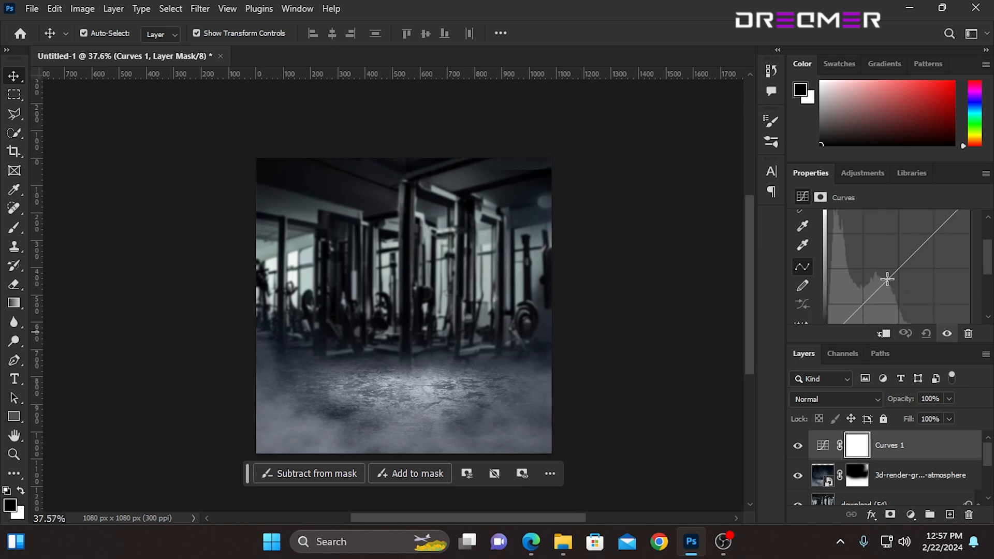
drag(884, 282, 903, 287)
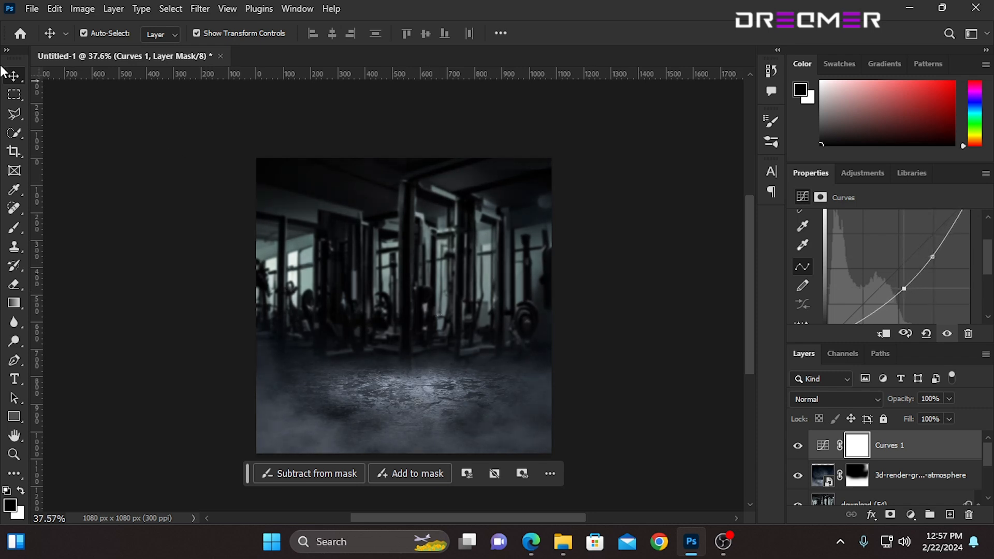
click(611, 298)
drag(598, 303, 592, 290)
- Place the Shadow pre-workout jar image from File Explorer above the Curves layer, centred on the canvas and scaled to 96.06%
click(914, 444)
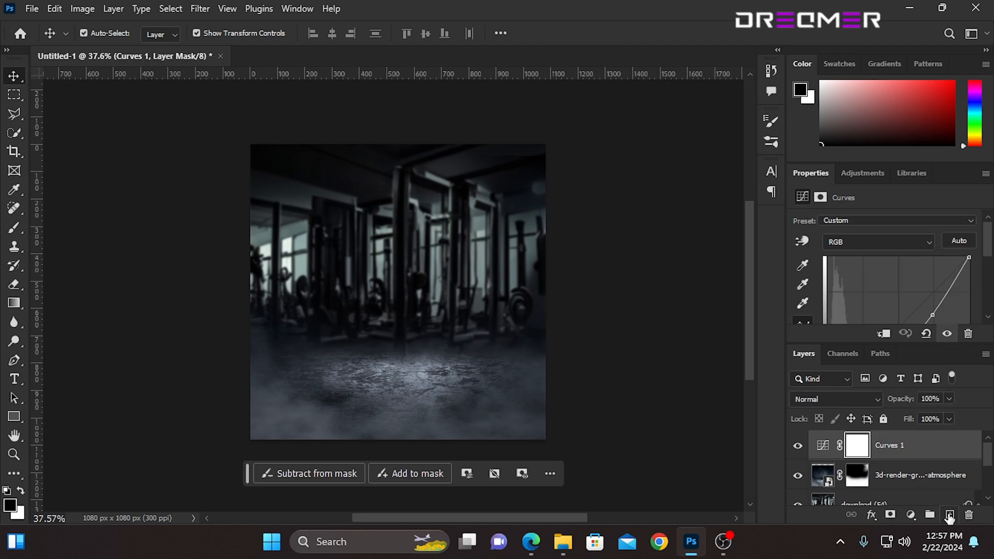
click(562, 541)
drag(520, 187, 459, 358)
drag(546, 292, 521, 292)
drag(390, 305, 389, 315)
drag(397, 180, 403, 145)
drag(421, 294, 423, 299)
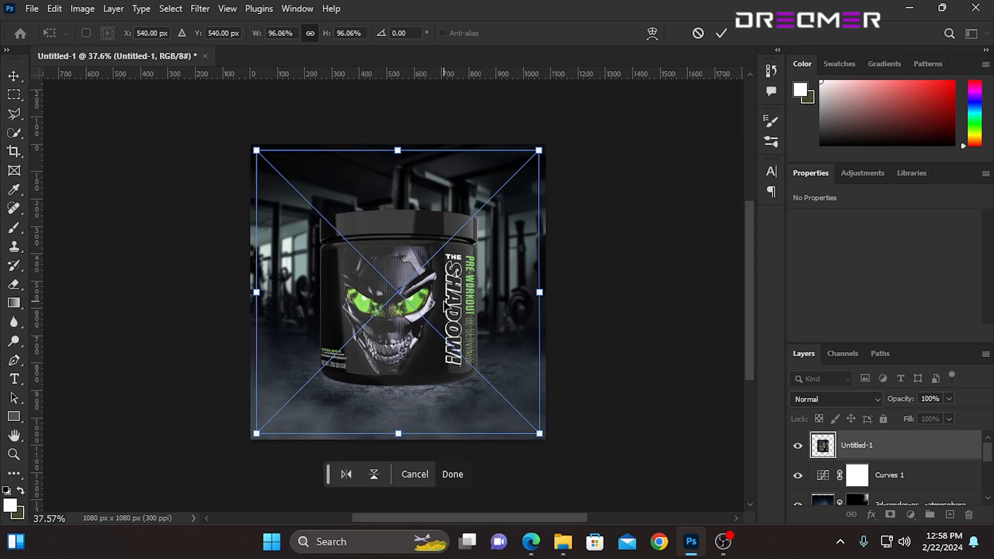
click(727, 35)
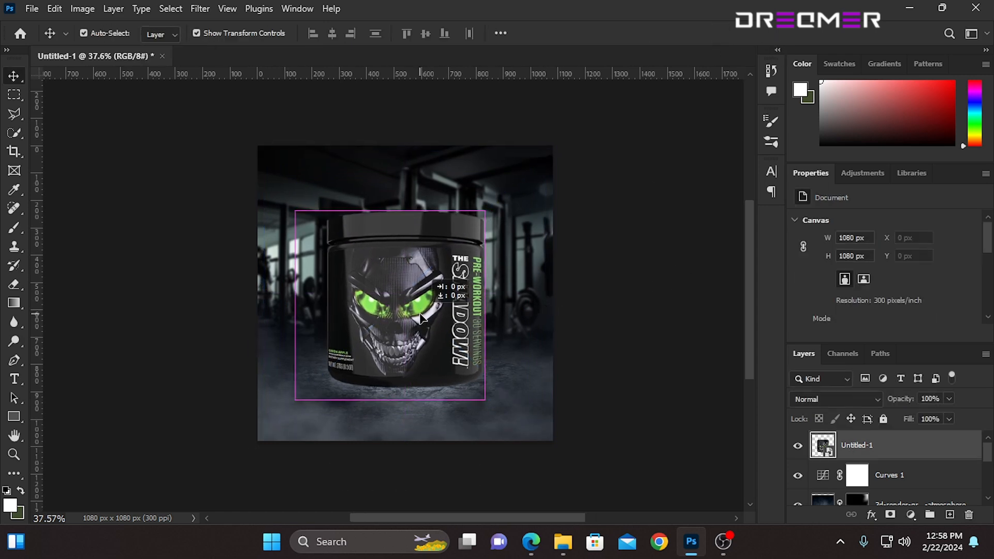
- Add an empty layer between the Curves layer and the jar, and set up a flattened soft black brush at a 0° angle
click(914, 483)
key(ctrl+shift+alt+n)
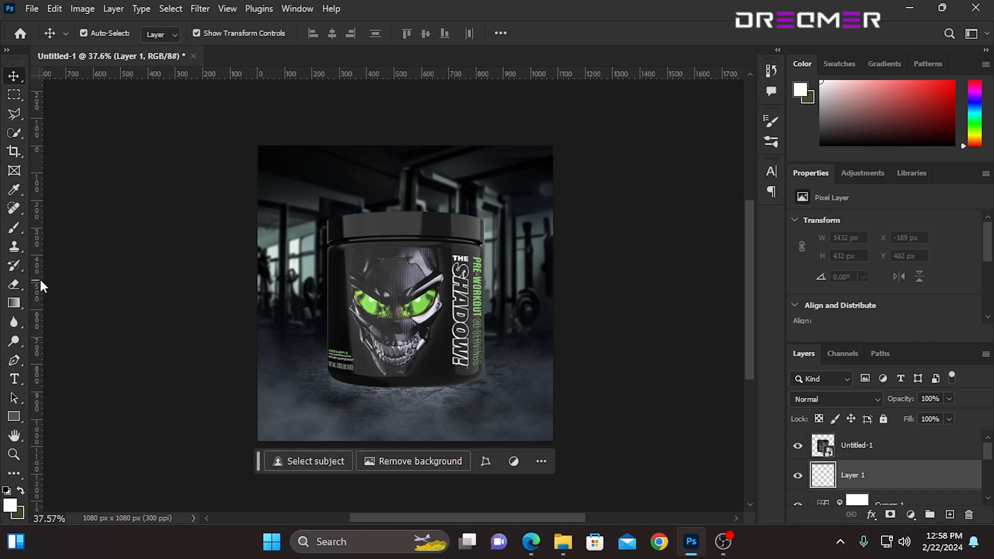
click(14, 228)
key(bracketright)
key(bracketright)
click(6, 490)
right_click(393, 298)
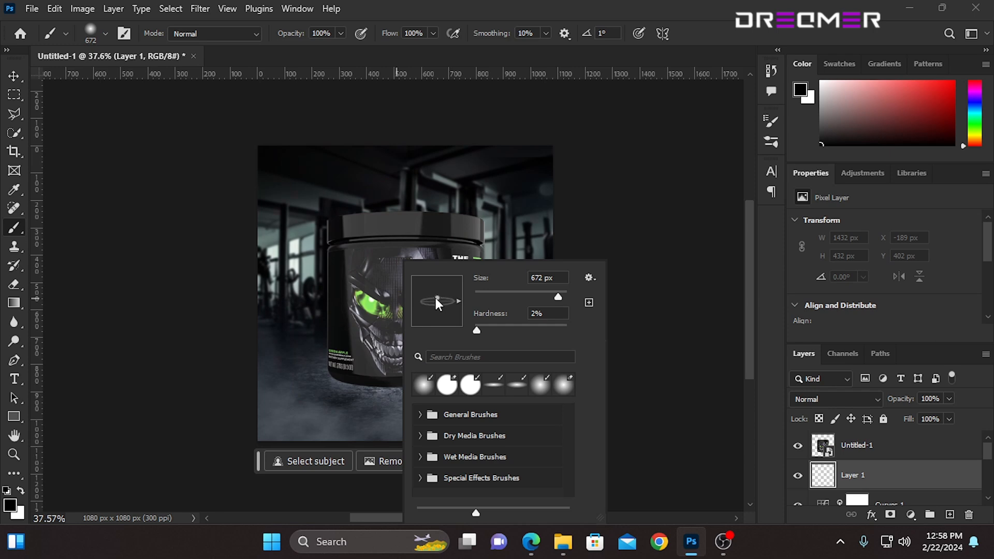
drag(457, 300, 458, 302)
- Paint a soft, flat black contact shadow on the floor beneath the jar
alt+right_click(397, 399)
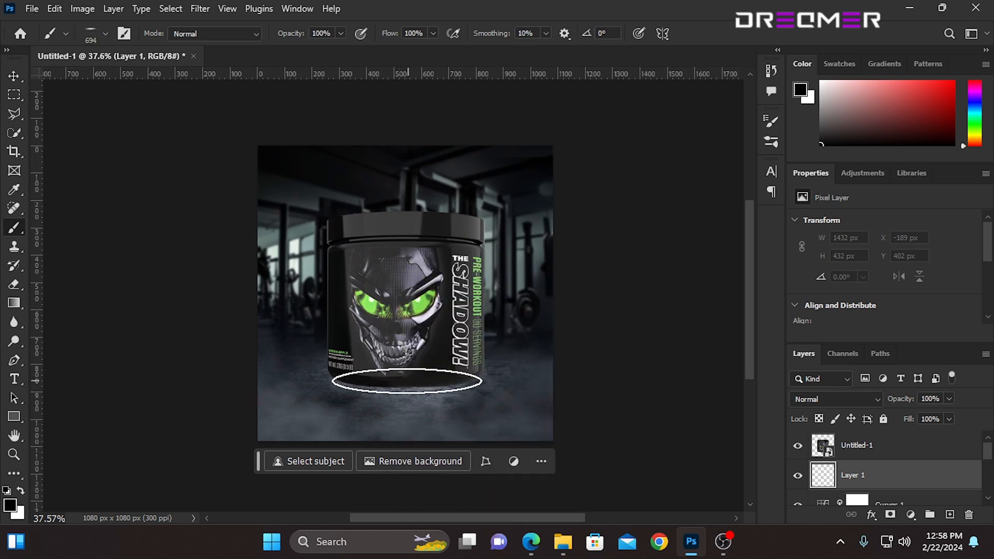
alt+right_click(408, 384)
click(403, 381)
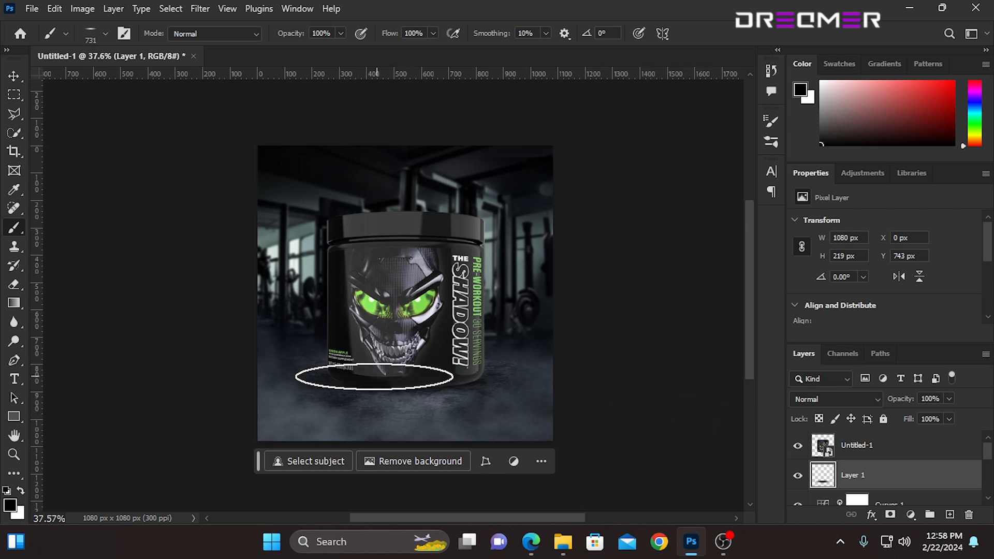
drag(519, 360, 521, 361)
alt+right_click(416, 378)
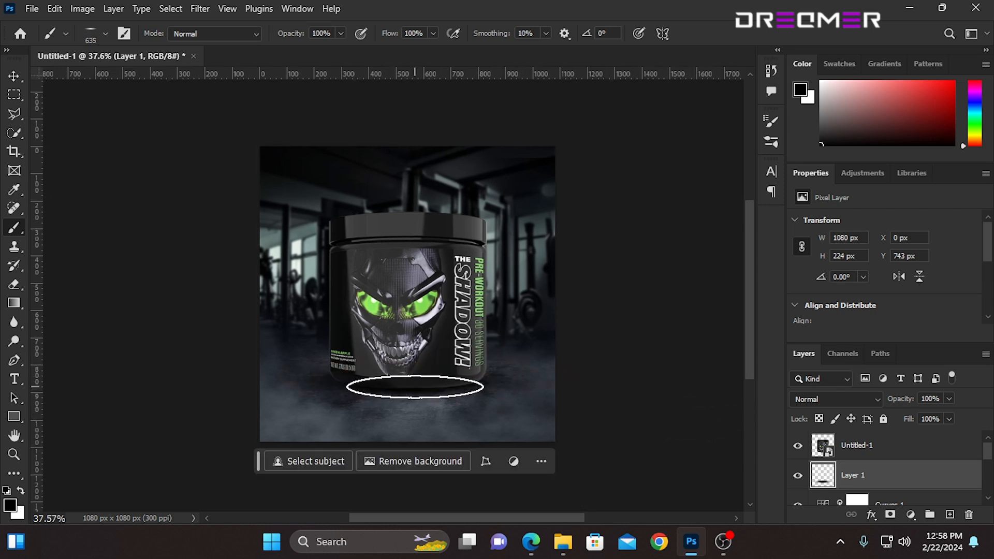
click(15, 77)
click(663, 343)
drag(663, 344, 657, 349)
- Add a new layer above the jar and clip it to the jar layer
click(949, 515)
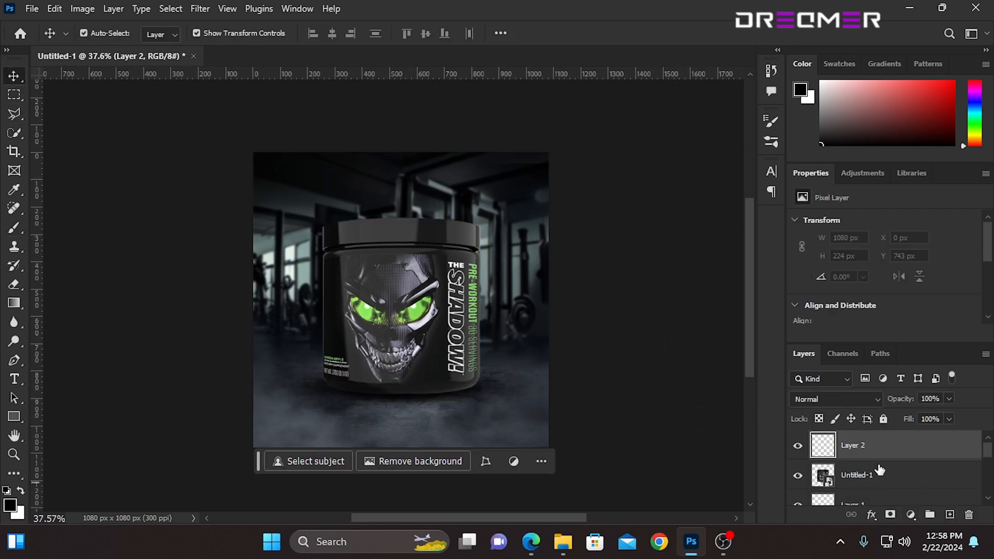
right_click(878, 455)
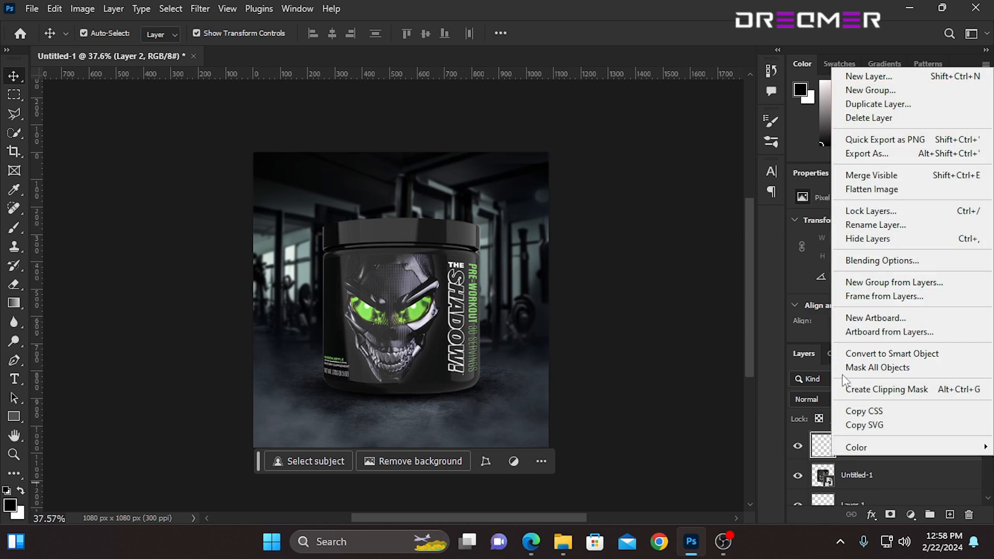
click(862, 389)
- Paint black along the jar's base on the clipped layer with a flat brush about 901 px wide, and lower the layer's opacity to about 45%
key(b)
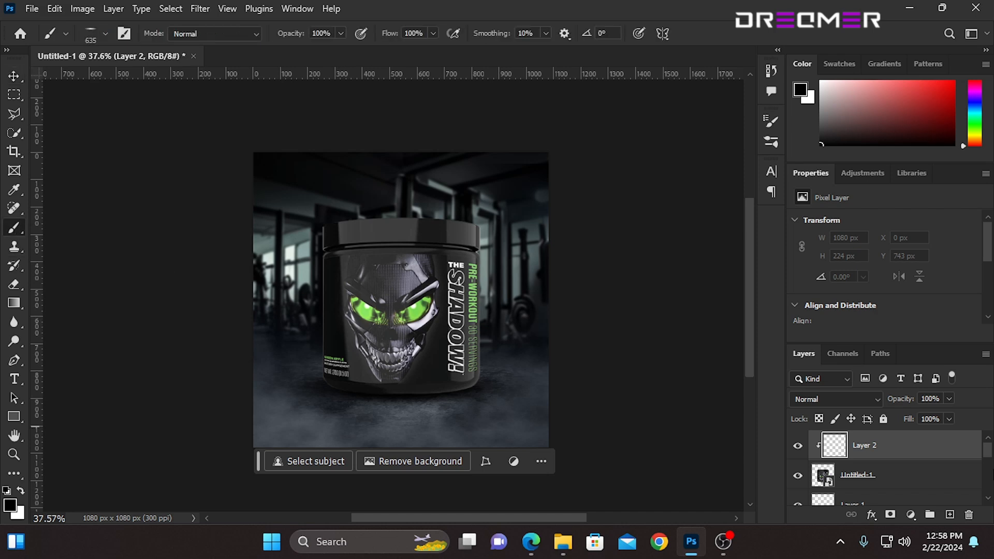
alt+right_click(376, 409)
drag(409, 405, 505, 401)
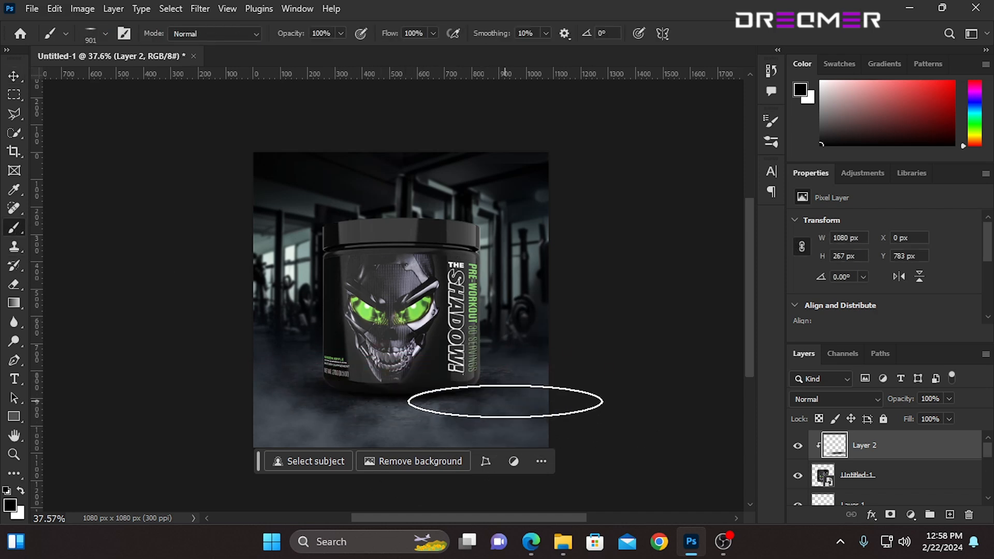
click(351, 400)
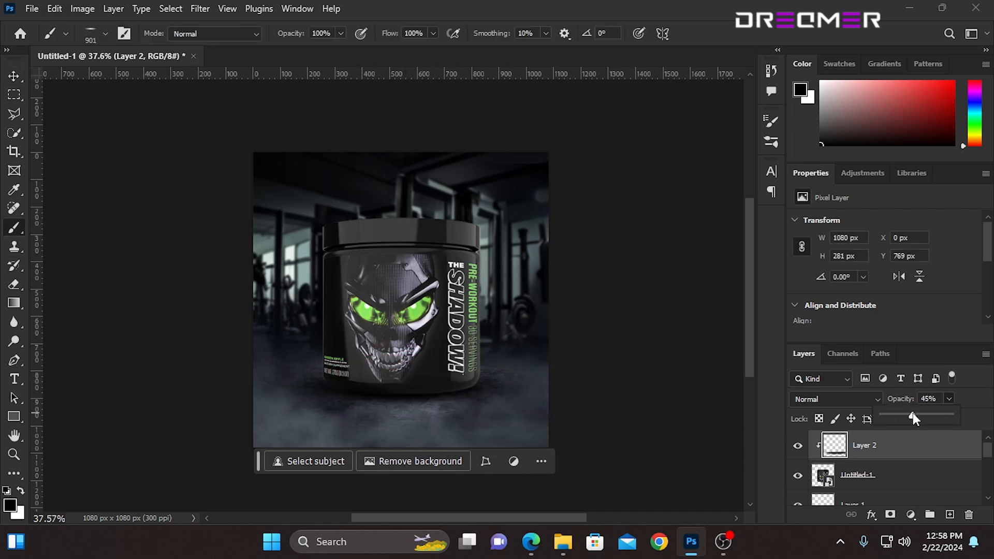
click(14, 76)
click(636, 330)
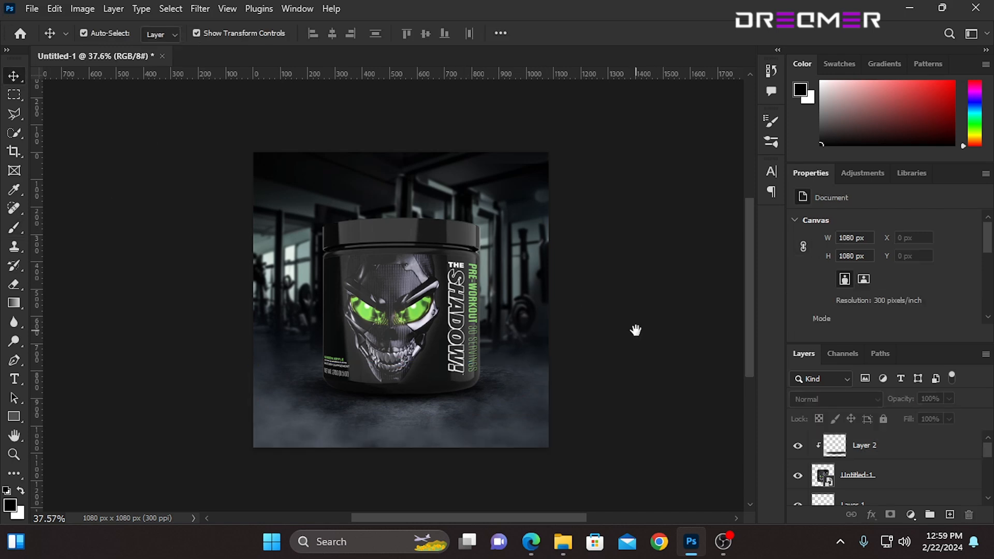
drag(636, 330, 639, 337)
- Add an empty layer directly above the Curves layer and sample the green of the skull's eyes as the brush colour
scroll(881, 470, down, 1)
click(874, 484)
scroll(876, 484, down, 1)
click(887, 478)
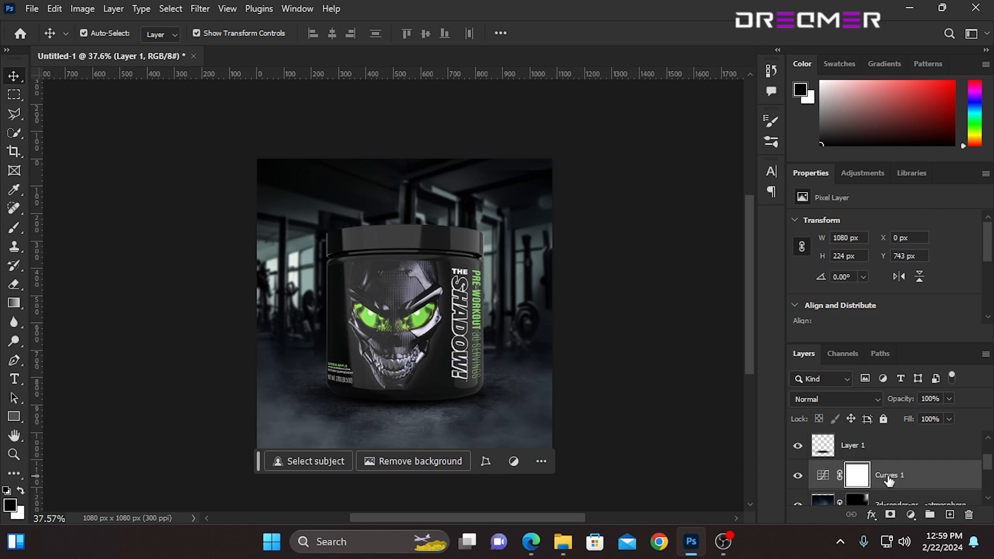
click(949, 515)
click(17, 229)
alt+click(431, 311)
- Make the soft brush round at about 987 px and paint a green glow behind the centre of the jar
right_click(410, 238)
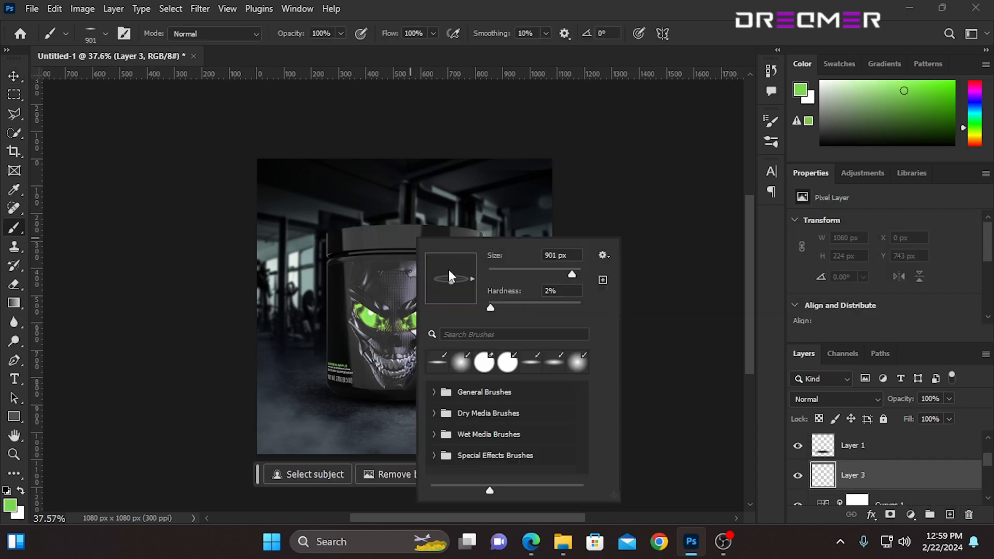
mouse_move(406, 313)
mouse_down()
mouse_move(446, 317)
mouse_move(381, 302)
mouse_up()
click(409, 307)
key(ctrl+z)
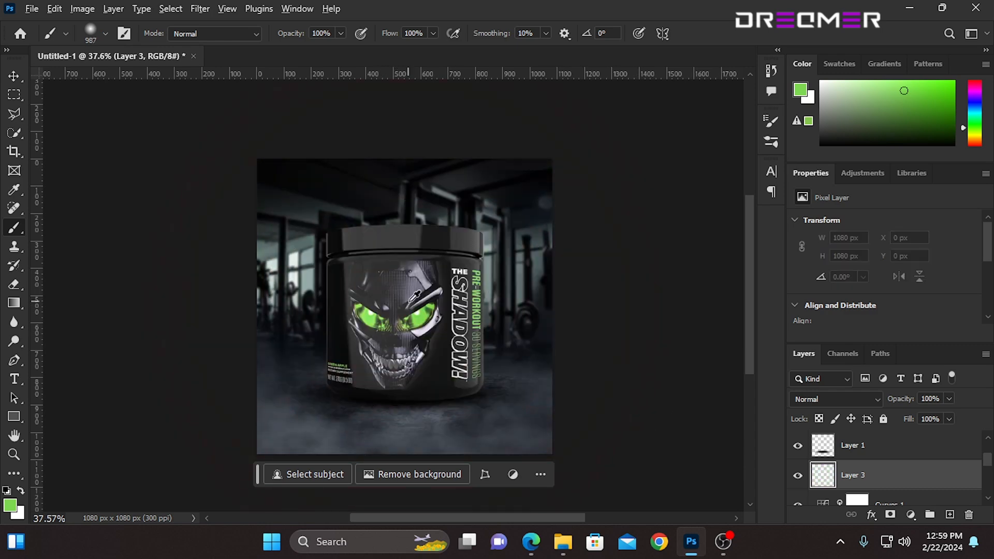
click(403, 305)
click(406, 304)
click(17, 81)
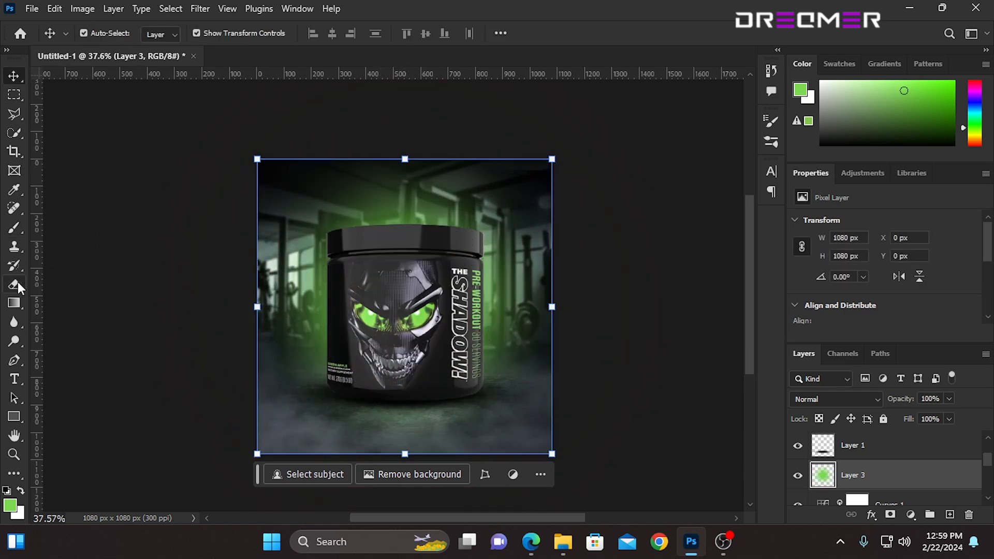
- Erase the green glow from the floor area around the jar's base with a soft round eraser of about 384 px
click(17, 285)
drag(435, 376, 476, 376)
scroll(385, 300, down, 1)
right_click(382, 296)
drag(552, 331, 456, 331)
click(377, 9)
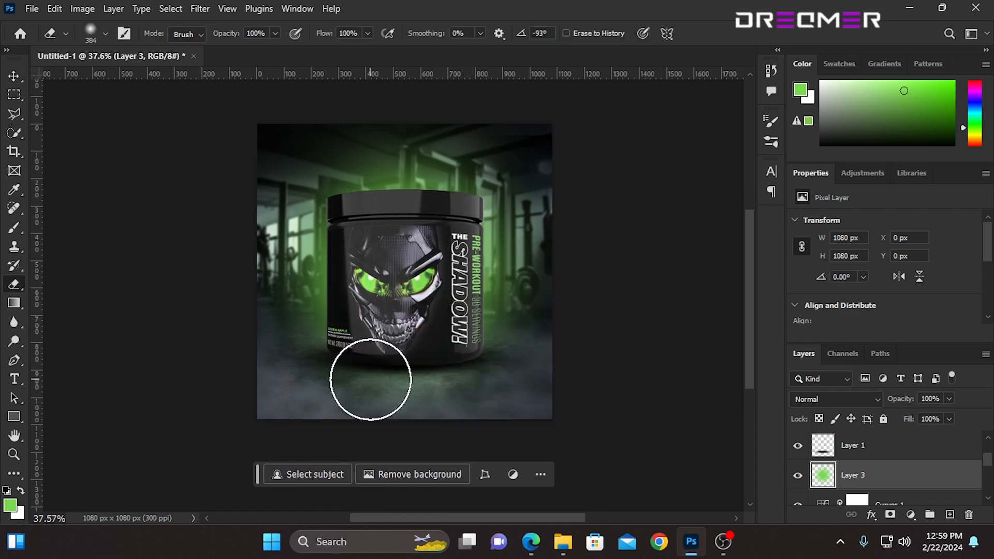
drag(332, 386, 560, 374)
- Set the green glow layer's blend mode to Vivid Light
click(14, 76)
click(818, 399)
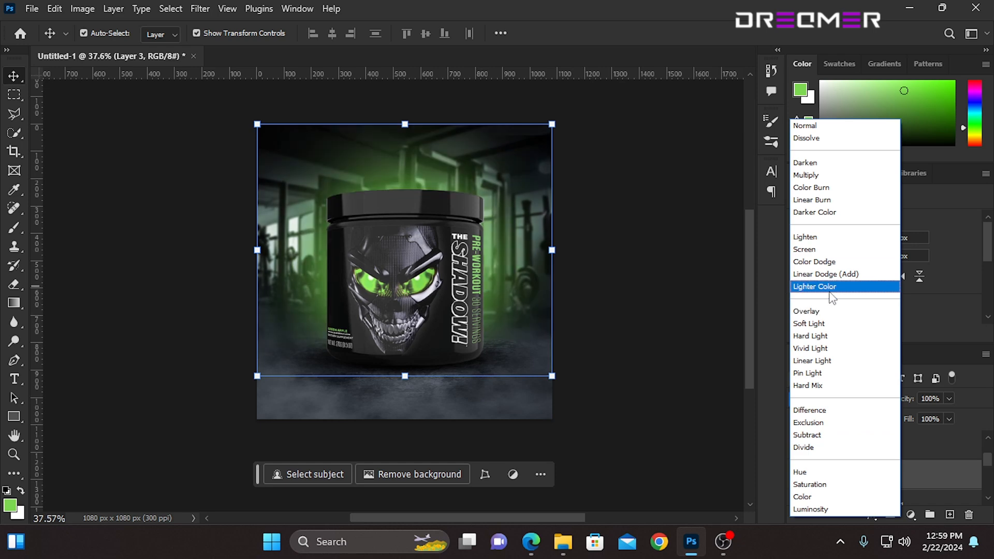
click(811, 348)
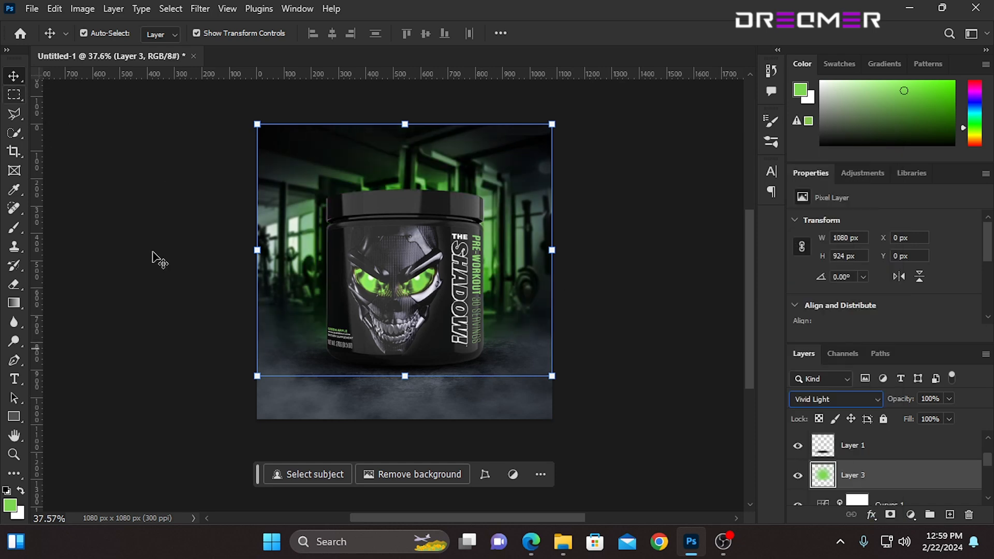
- Bring the dumbbell image pngwing.com (9) from the File Explorer folder into the Photoshop composition and flip it horizontally
drag(528, 232, 528, 231)
ctrl+click(666, 318)
drag(666, 319, 670, 320)
click(552, 539)
click(350, 168)
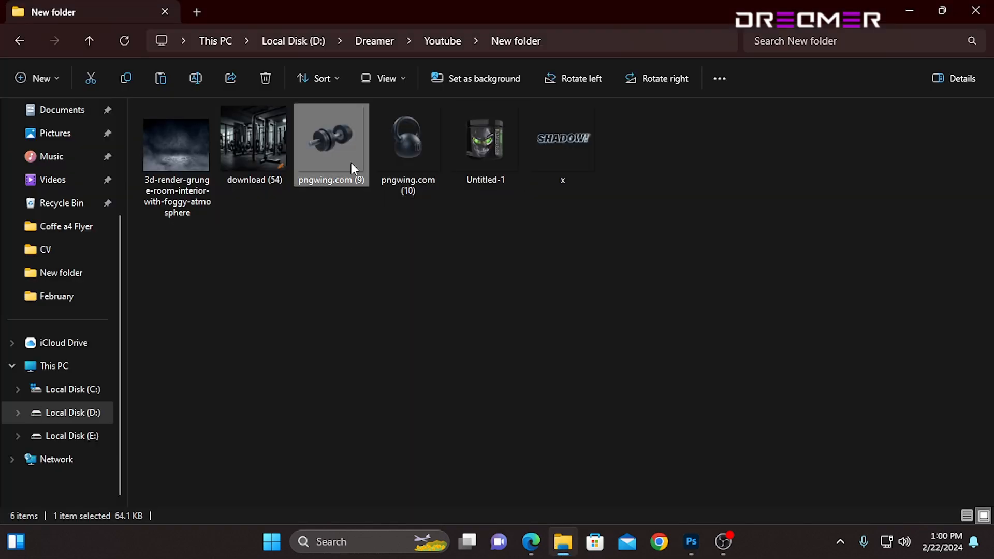
drag(351, 168, 429, 389)
right_click(409, 292)
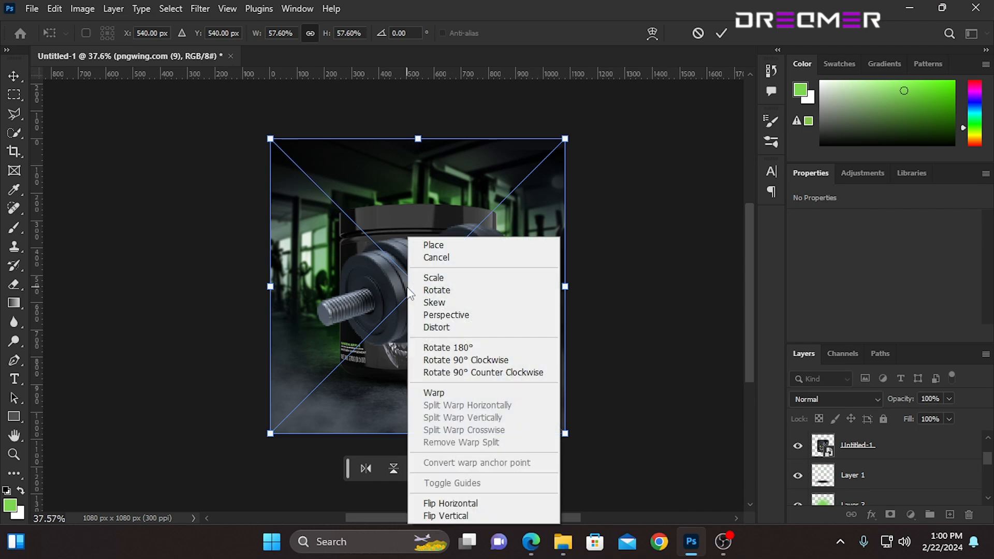
click(441, 501)
- Scale the dumbbell down to about 432 px wide, rotate it to 171.84° and place it in front of the jar's lower left
drag(570, 274, 521, 277)
drag(443, 305, 388, 381)
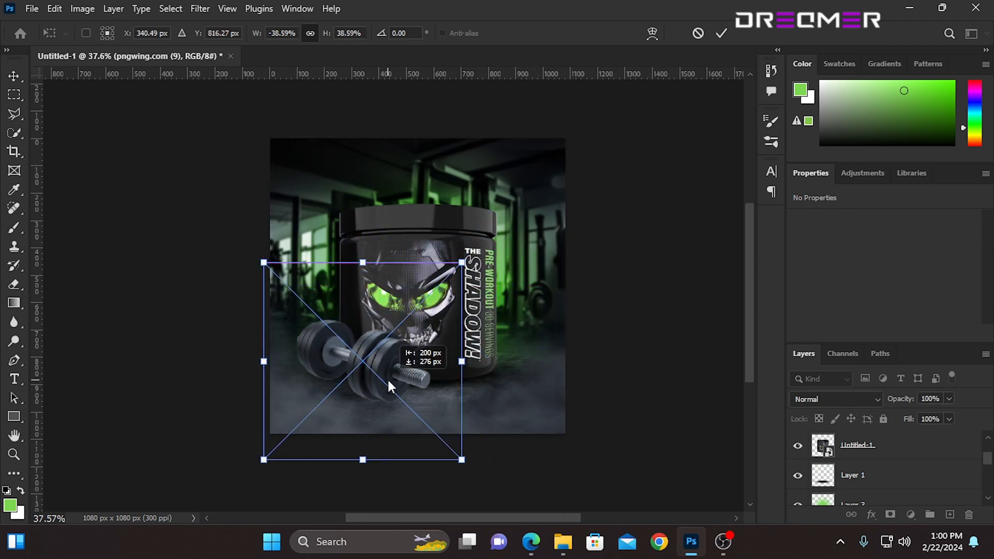
drag(477, 359, 482, 343)
drag(447, 248, 429, 271)
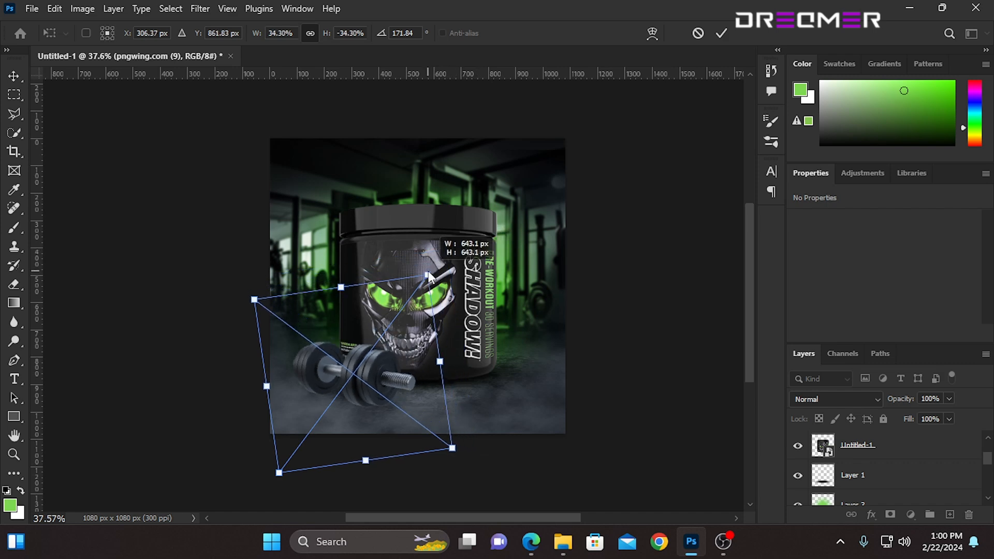
drag(360, 370, 360, 372)
drag(428, 273, 424, 278)
drag(362, 381, 385, 380)
click(720, 35)
click(615, 197)
- Add an empty layer directly above the Curves 1 layer and prepare a flattened soft brush with black as the foreground colour
click(497, 409)
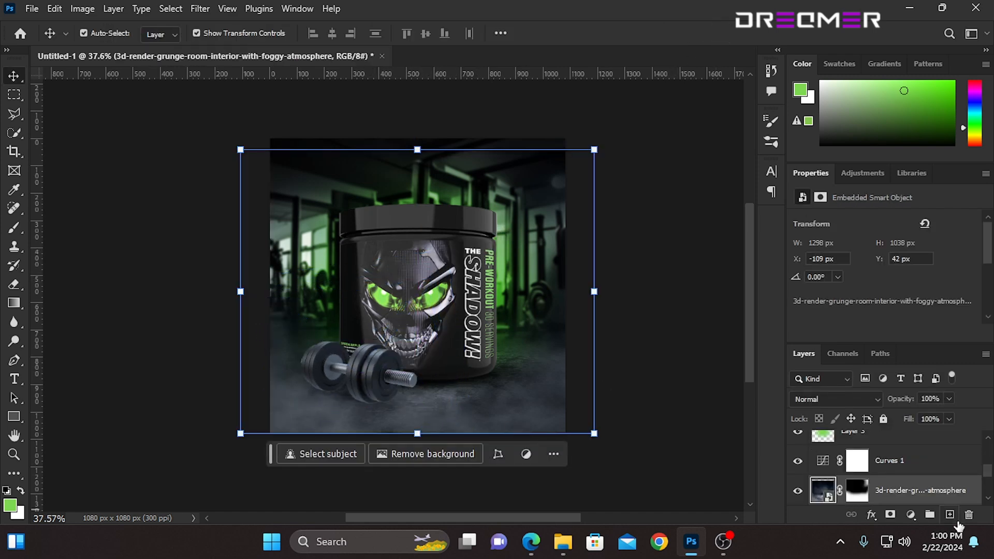
click(914, 461)
click(950, 514)
click(14, 228)
scroll(328, 348, up, 3)
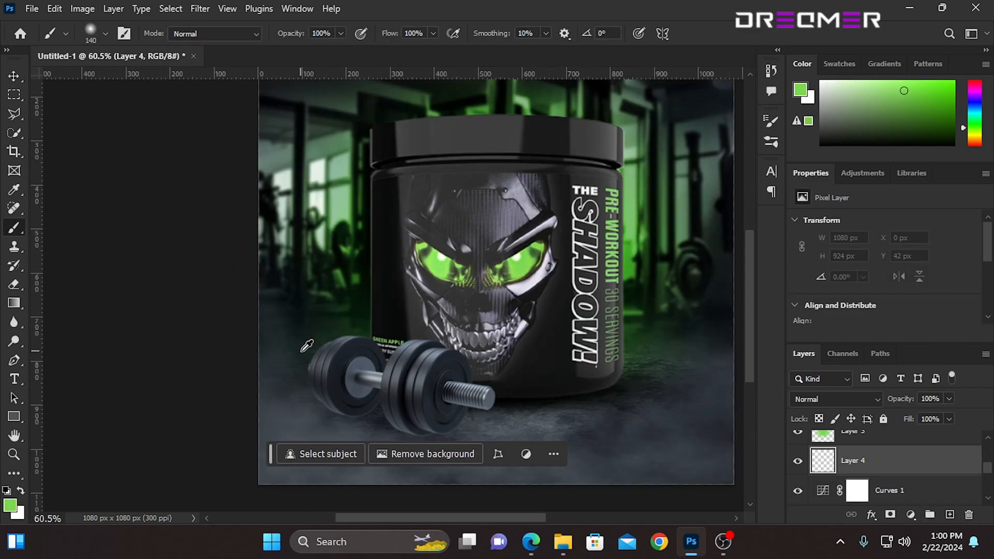
right_click(323, 277)
click(402, 198)
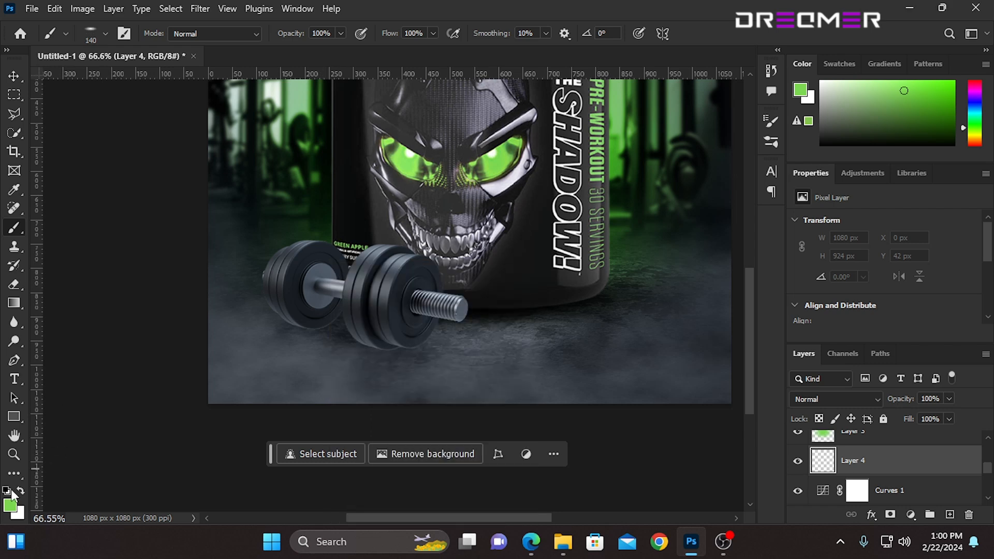
click(7, 490)
- Paint a soft black contact shadow on the floor beneath the dumbbell and reduce its layer's opacity to 70%
drag(336, 325, 377, 338)
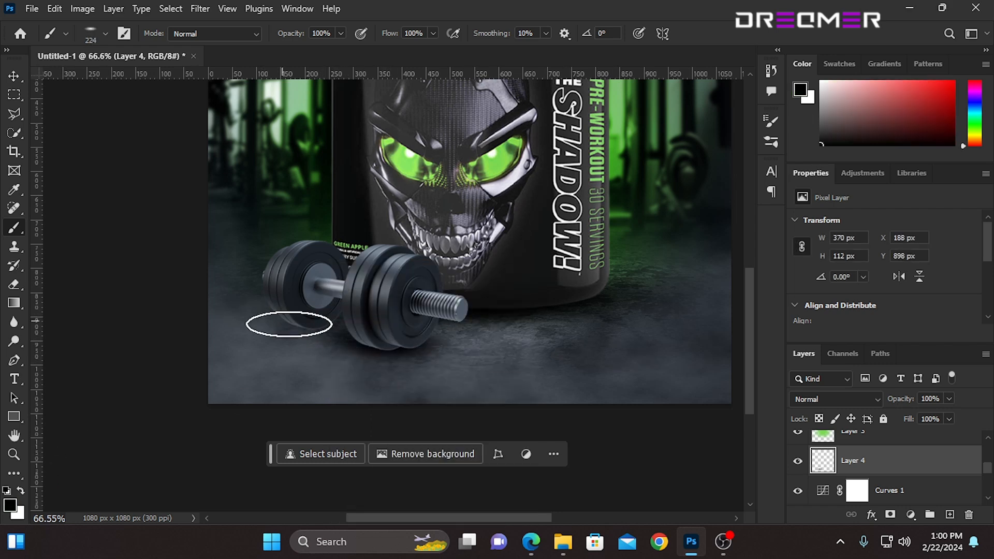
drag(289, 324, 314, 326)
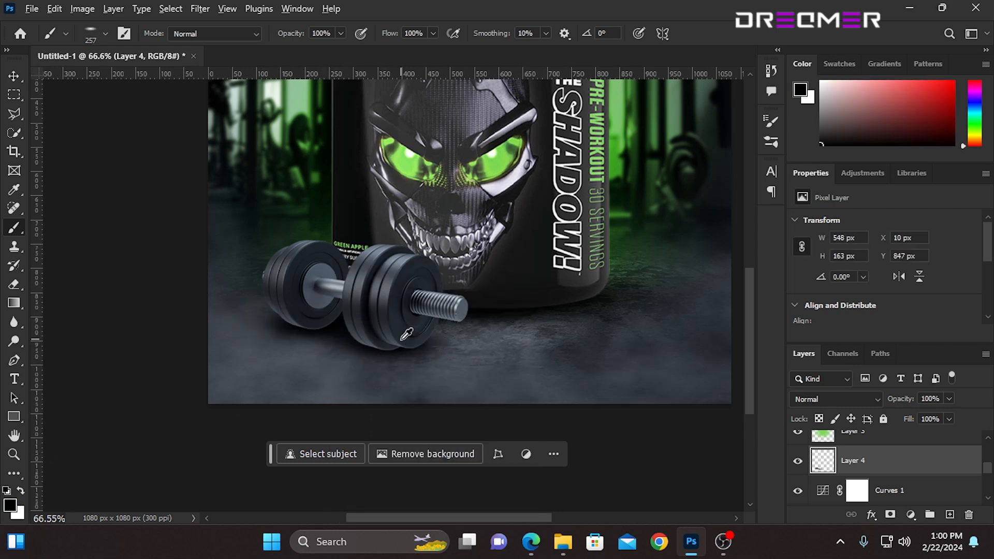
drag(407, 334, 396, 340)
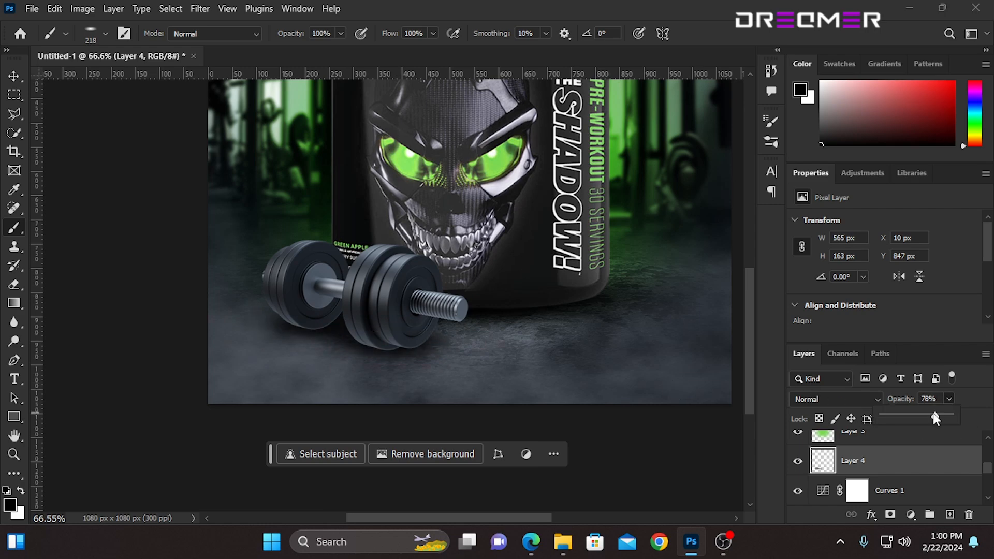
click(15, 76)
- Clip a new layer to the dumbbell, shade its underside with a flattened black brush of about 317 px and reduce the opacity to about 59%
click(383, 300)
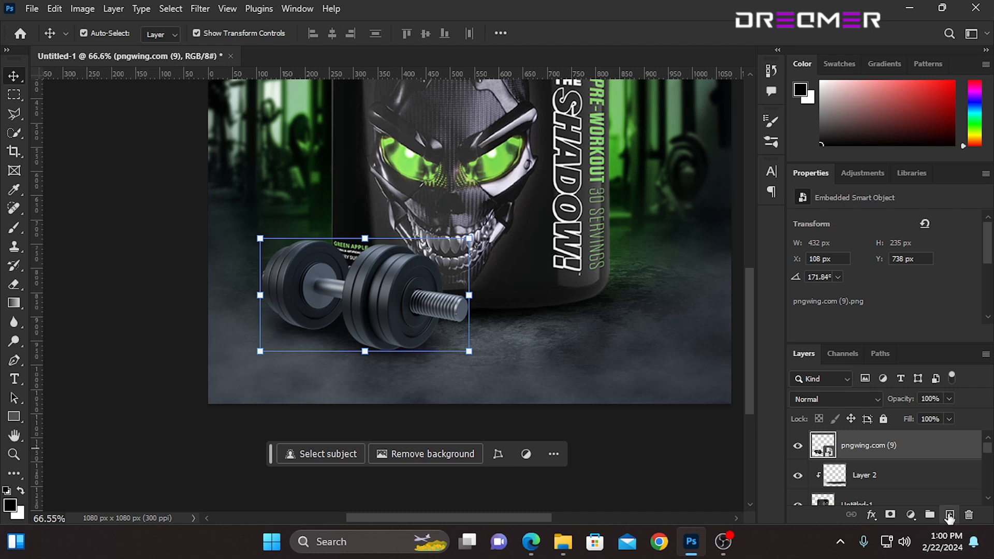
click(949, 516)
right_click(854, 450)
click(860, 378)
click(14, 228)
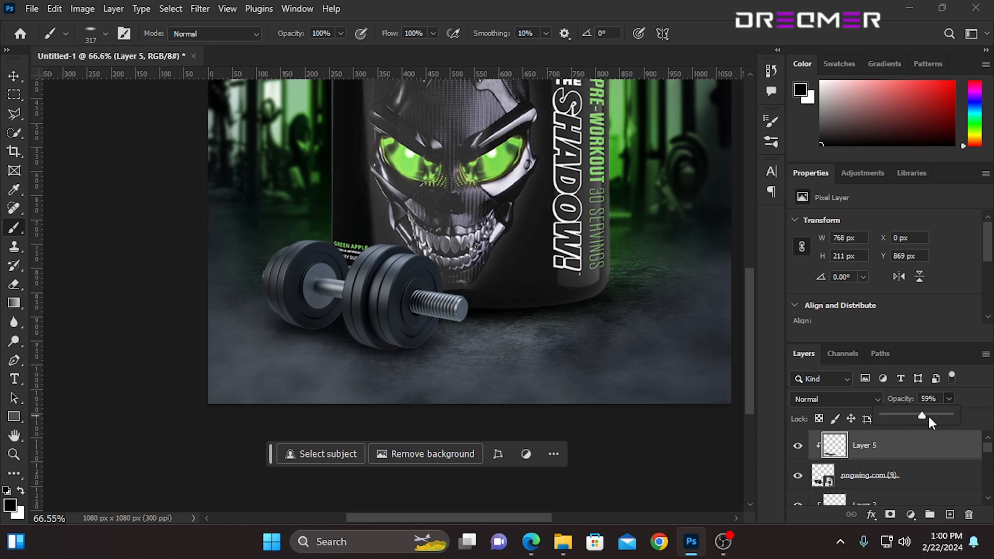
key(v)
- Place the kettlebell image pngwing.com (10) from the folder, scaled to about 25%, in front of the jar's lower right
scroll(428, 339, down, 3)
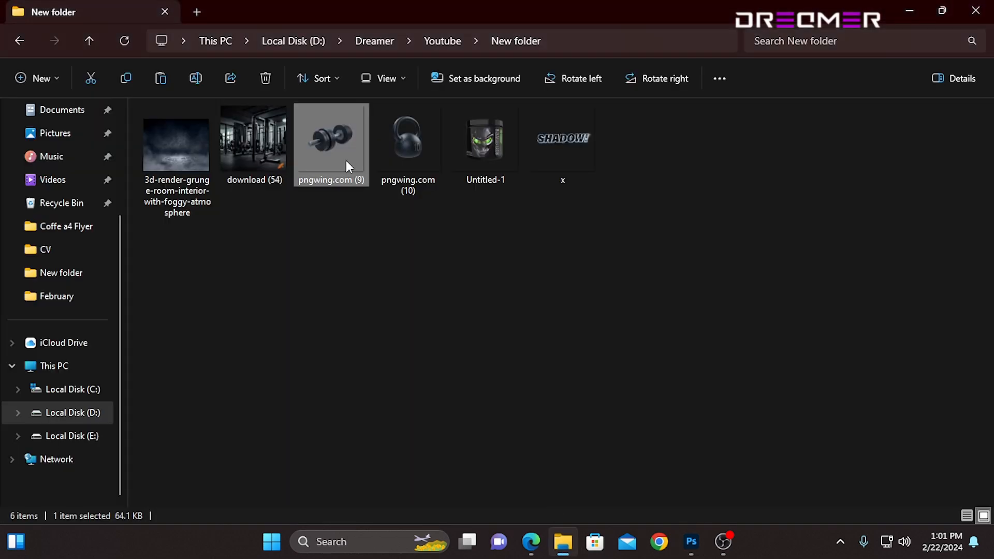
drag(419, 155, 552, 348)
drag(541, 266, 500, 268)
drag(439, 290, 530, 375)
drag(597, 269, 590, 277)
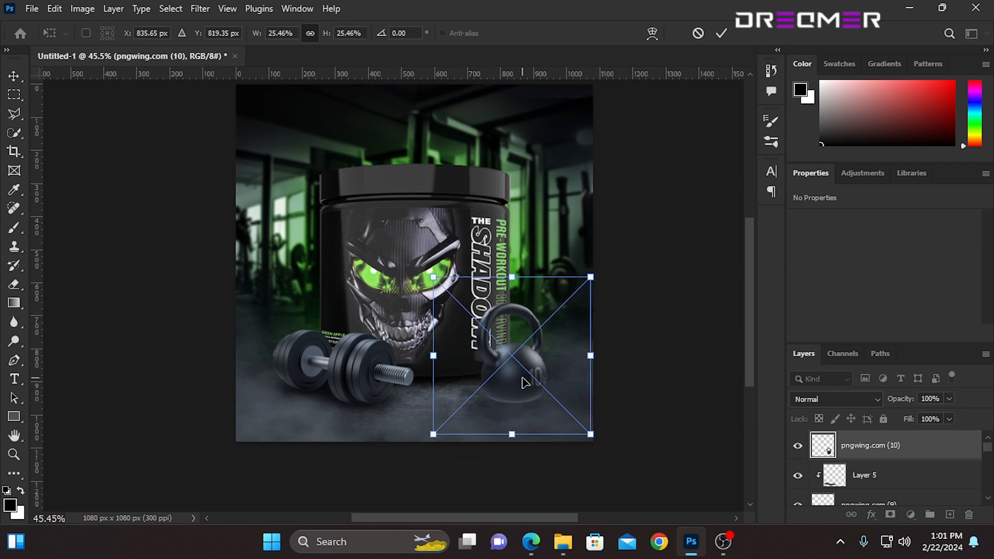
drag(524, 374, 527, 368)
click(721, 34)
click(699, 302)
- Add a layer beneath the kettlebell and paint a black floor shadow under it with a flattened soft brush of about 248 px
click(512, 370)
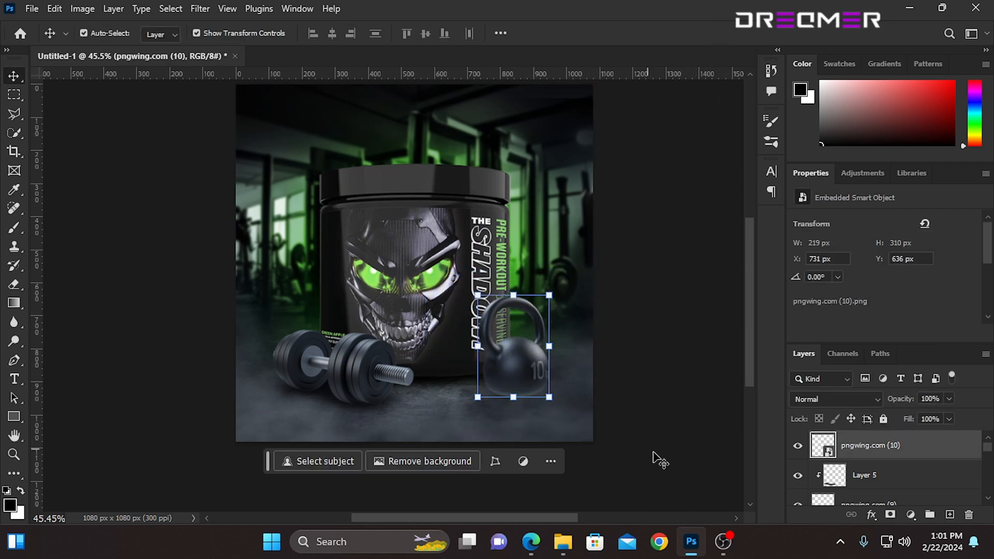
click(680, 437)
click(507, 380)
scroll(881, 467, down, 1)
scroll(880, 468, up, 1)
click(880, 473)
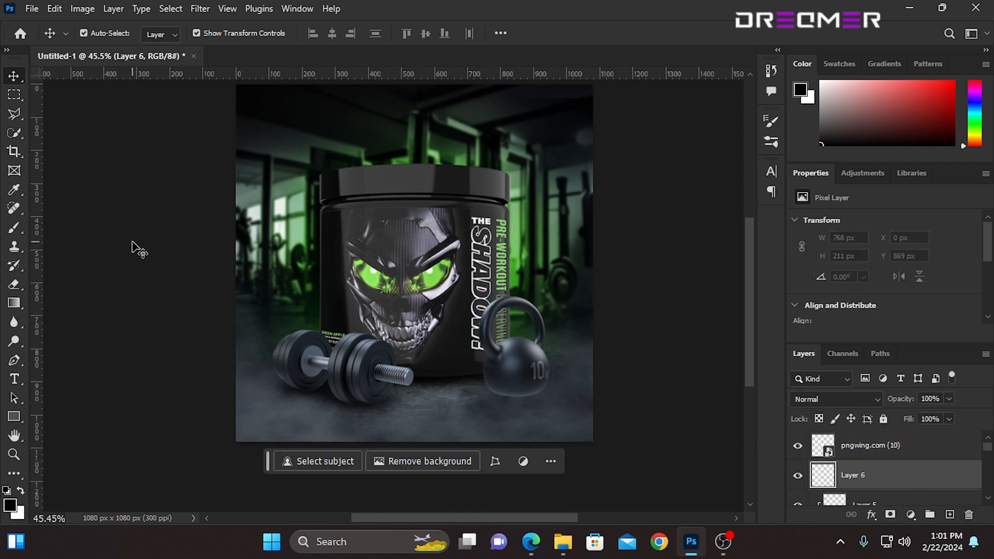
click(14, 228)
scroll(535, 397, up, 3)
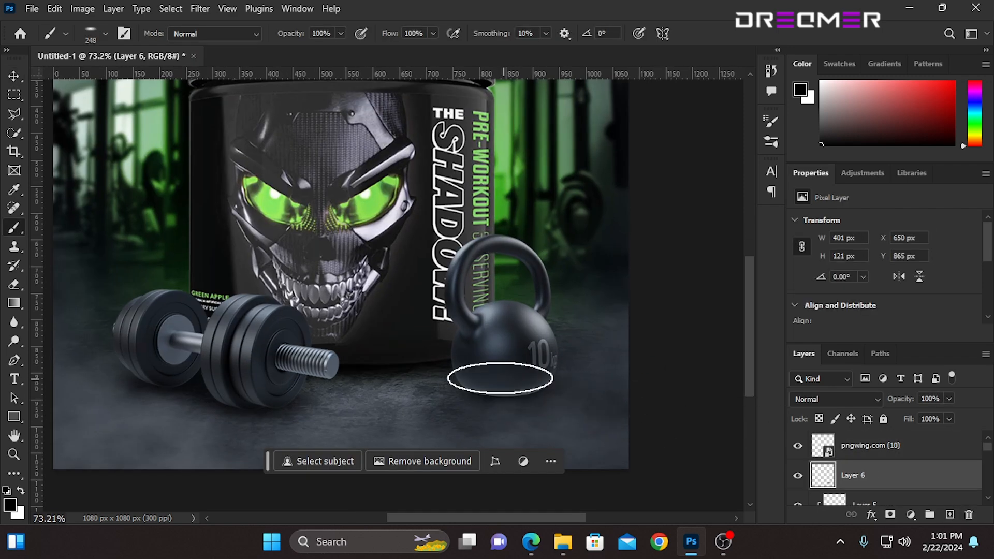
scroll(489, 377, up, 1)
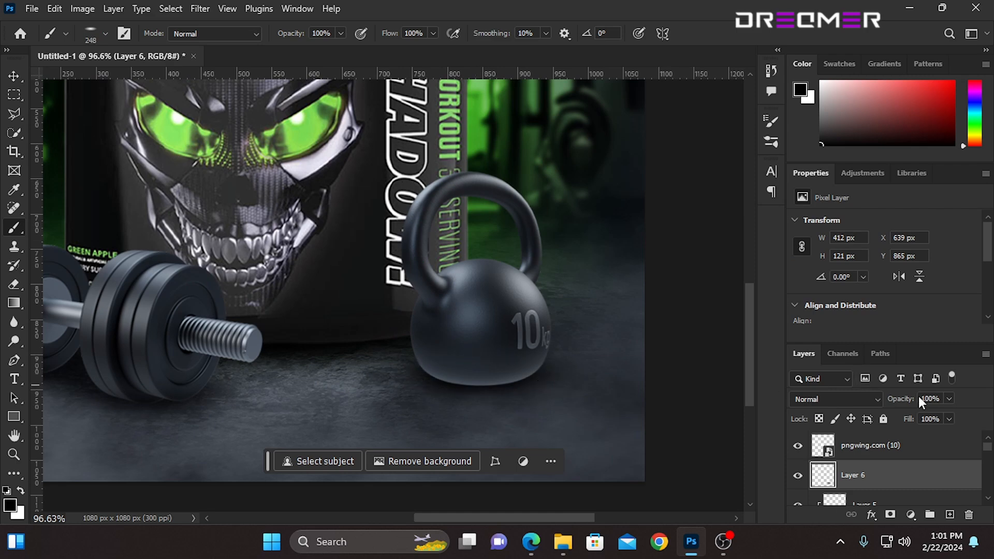
- Clip a new layer to the kettlebell and shade its base with a flattened black brush of about 286 px
click(880, 445)
click(950, 514)
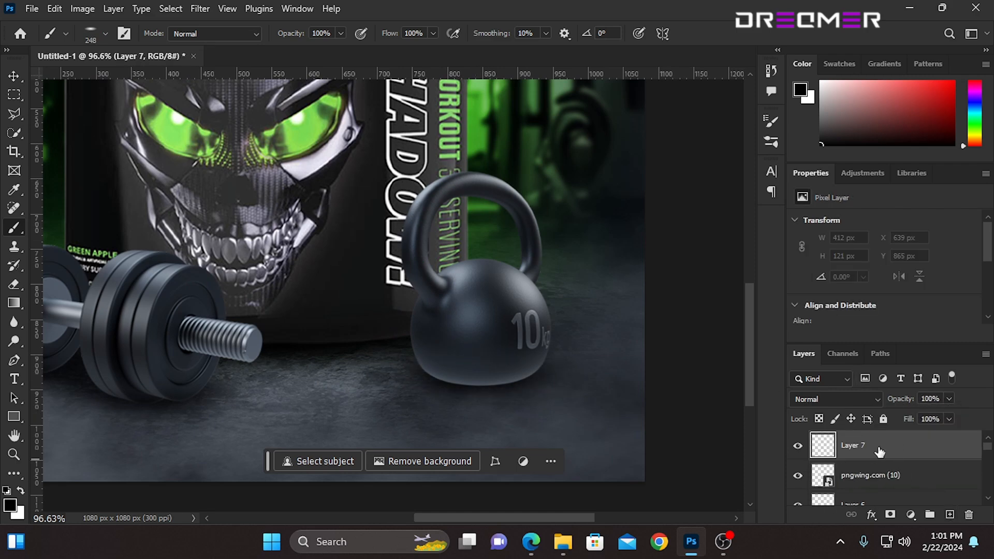
right_click(878, 448)
click(887, 380)
scroll(514, 333, down, 1)
key(bracketright)
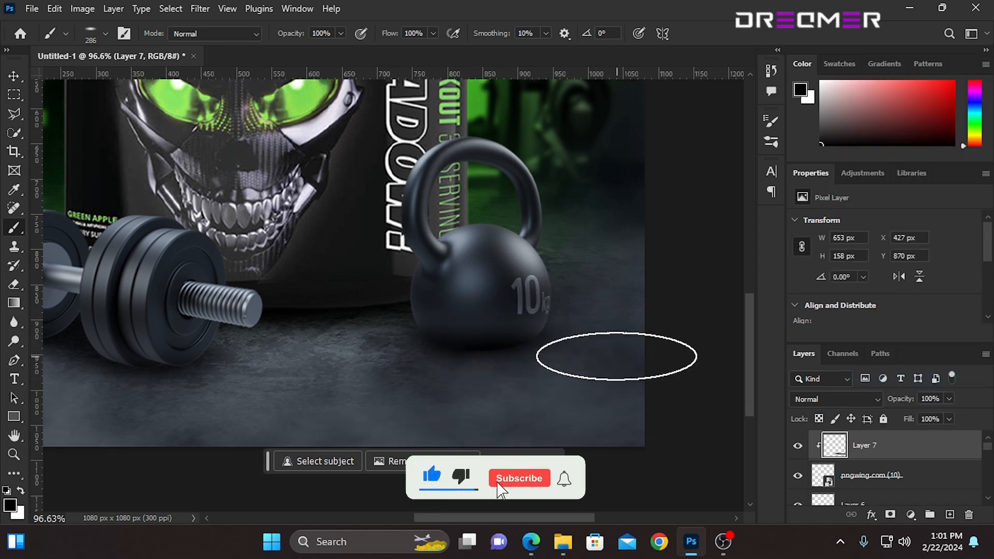
- Reduce the opacity of the kettlebell's clipped shading layer to 73%
click(949, 399)
drag(953, 414, 927, 415)
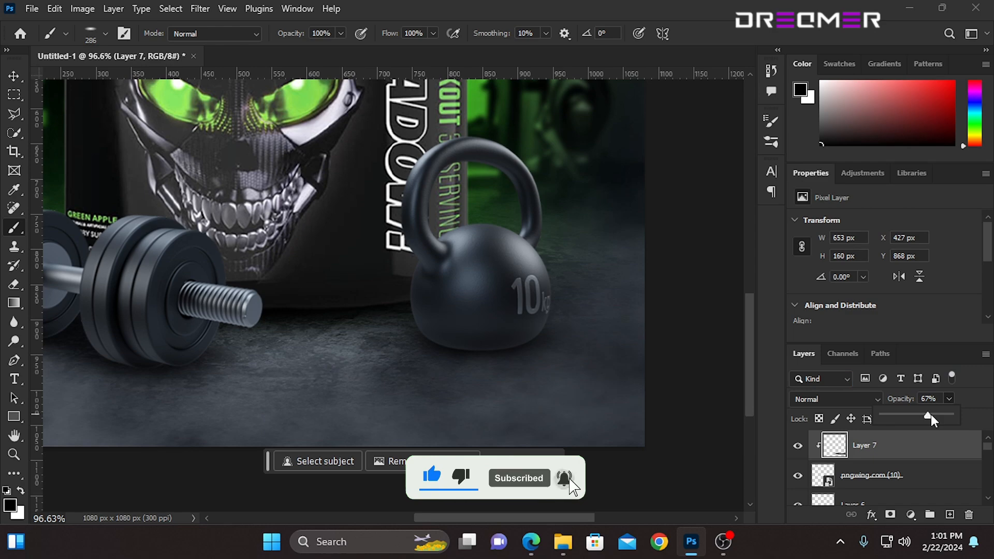
click(14, 76)
scroll(445, 365, down, 7)
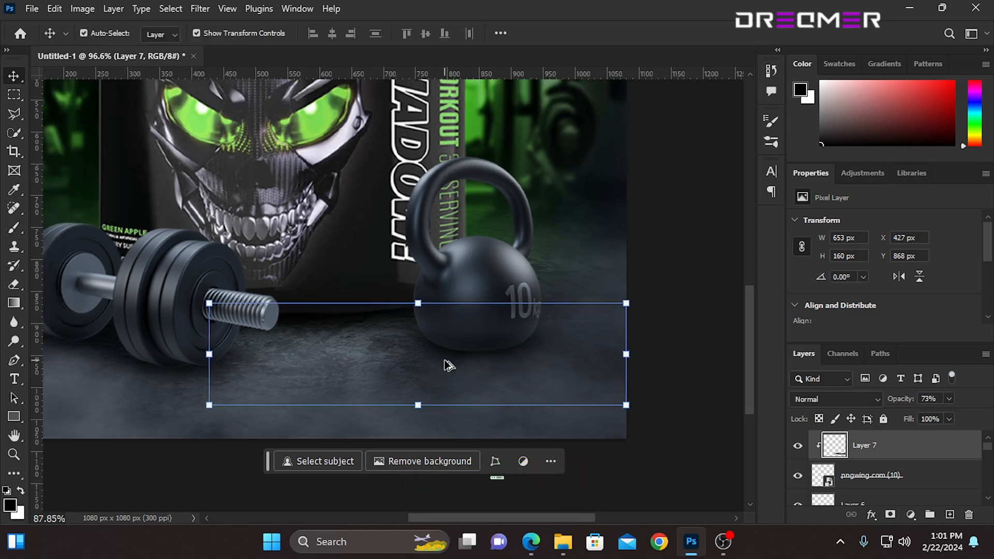
click(621, 333)
- Select every layer except the Background, move the whole composition up and scale it down slightly
scroll(544, 321, down, 1)
drag(456, 312, 460, 313)
scroll(460, 313, down, 1)
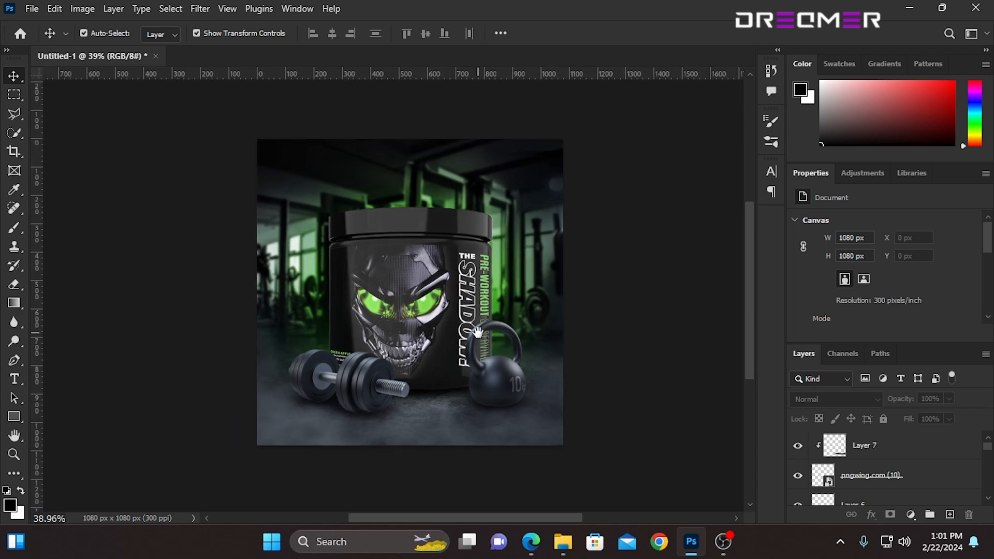
scroll(472, 361, down, 1)
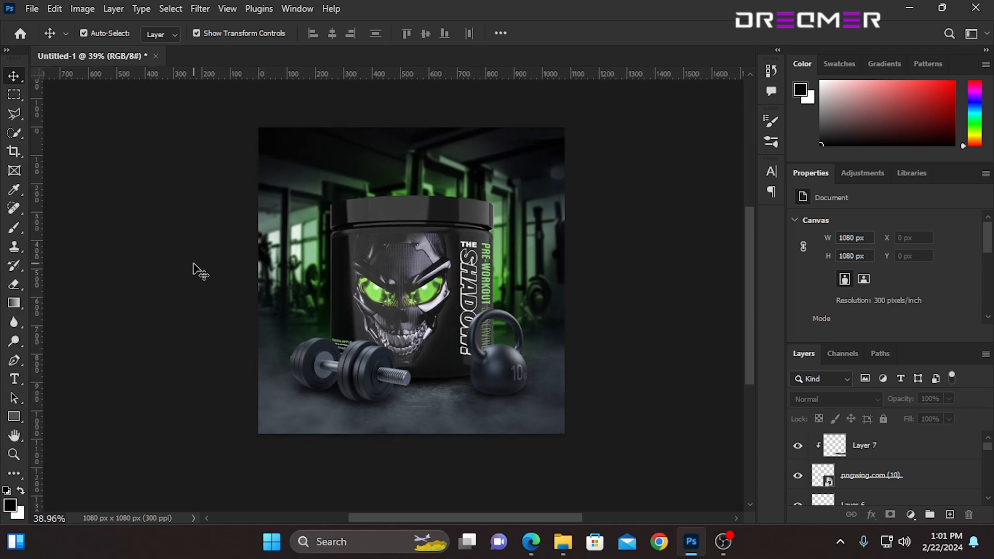
drag(199, 271, 649, 462)
scroll(844, 456, down, 4)
ctrl+click(870, 475)
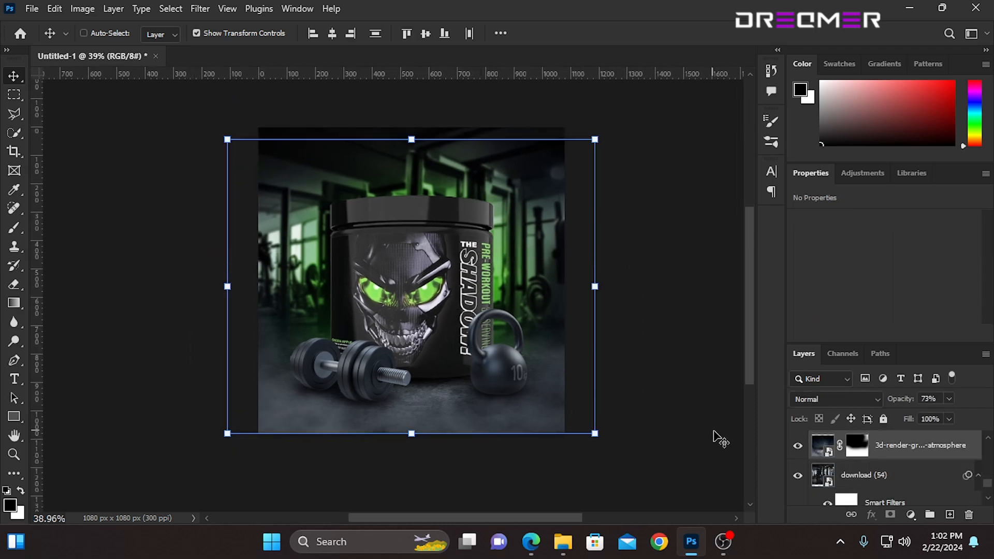
mouse_move(467, 337)
mouse_down()
mouse_move(467, 326)
mouse_move(466, 342)
mouse_up()
key(ctrl+t)
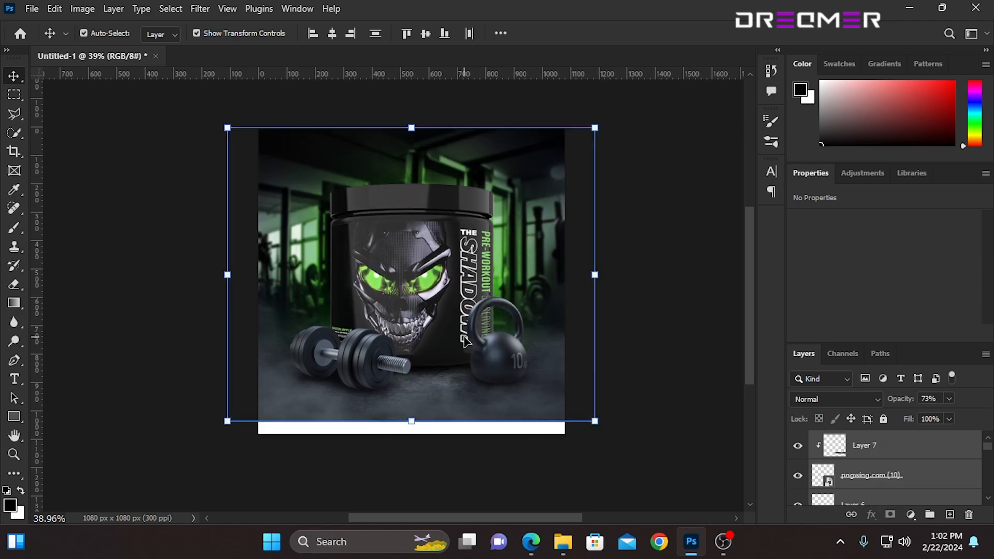
mouse_move(411, 425)
mouse_down()
mouse_move(409, 417)
mouse_move(412, 434)
mouse_up()
click(721, 33)
click(597, 430)
- Stretch the foggy floor layer upward to 116.77% of its height
click(468, 405)
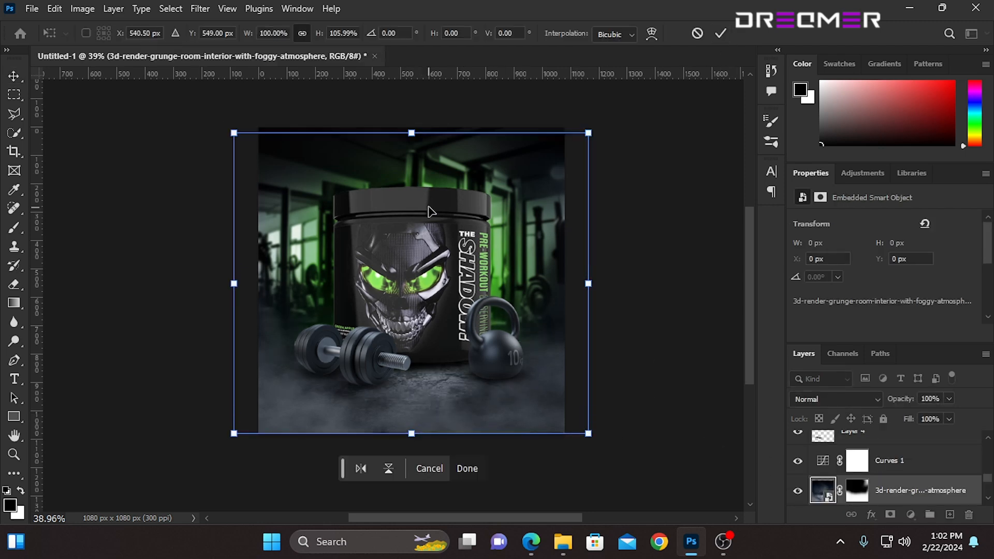
drag(411, 133, 418, 100)
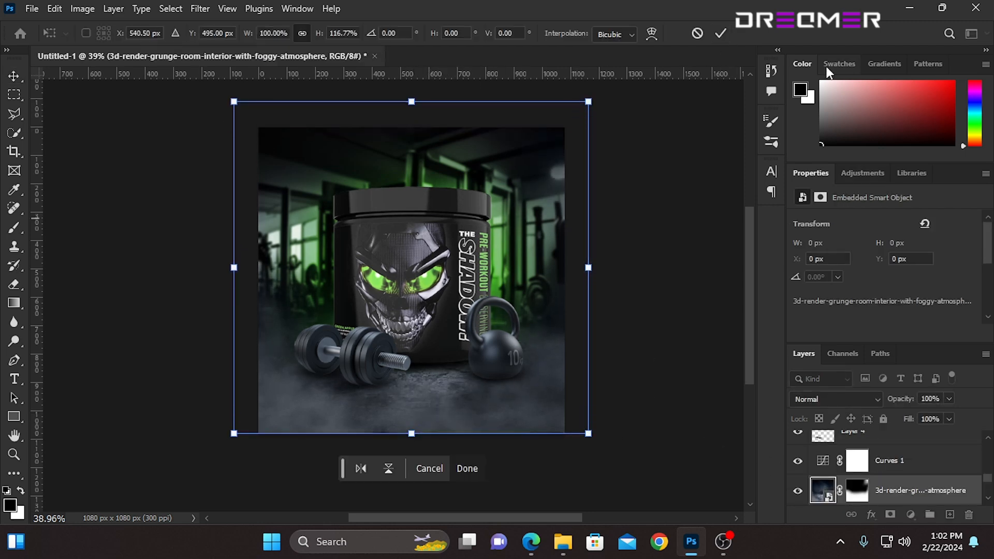
key(Return)
- Add a Curves adjustment clipped to the foggy floor layer and pull the curve down to darken the floor
scroll(619, 302, up, 1)
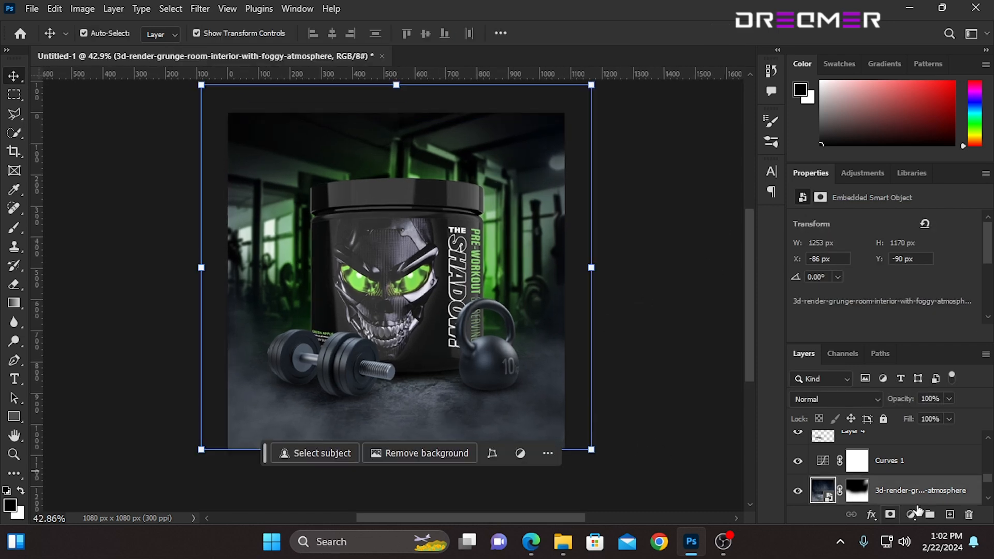
click(911, 514)
click(903, 330)
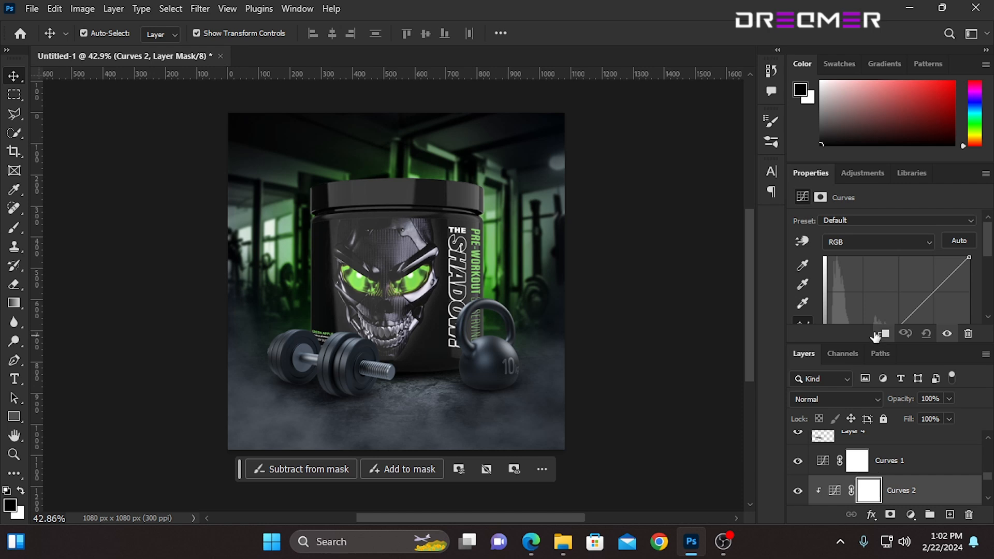
scroll(875, 336, down, 2)
drag(898, 279, 897, 289)
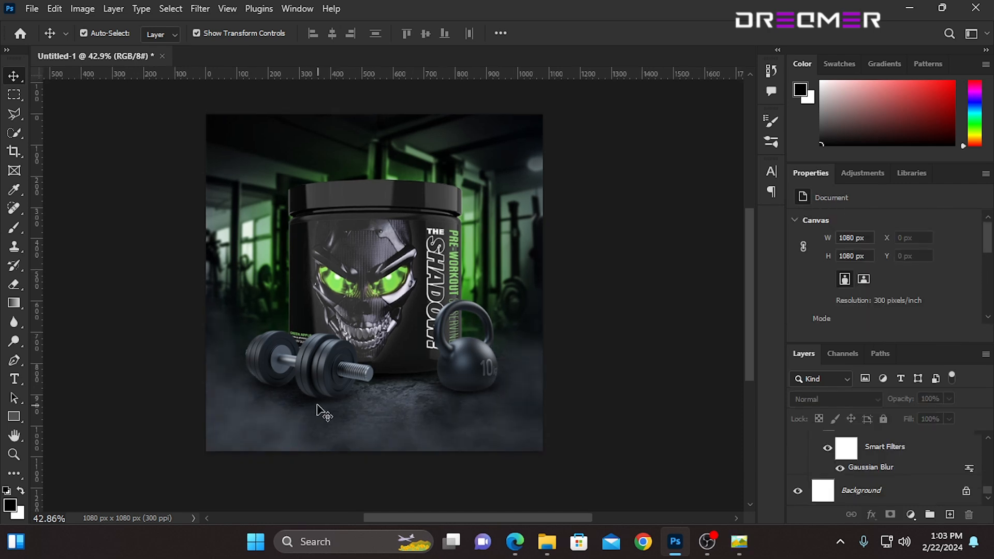
click(321, 378)
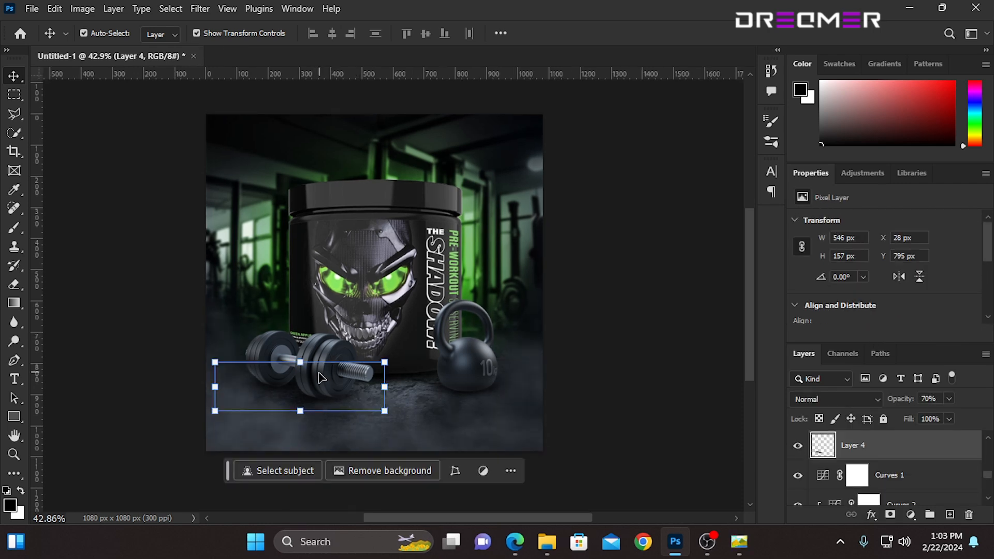
shift+click(319, 374)
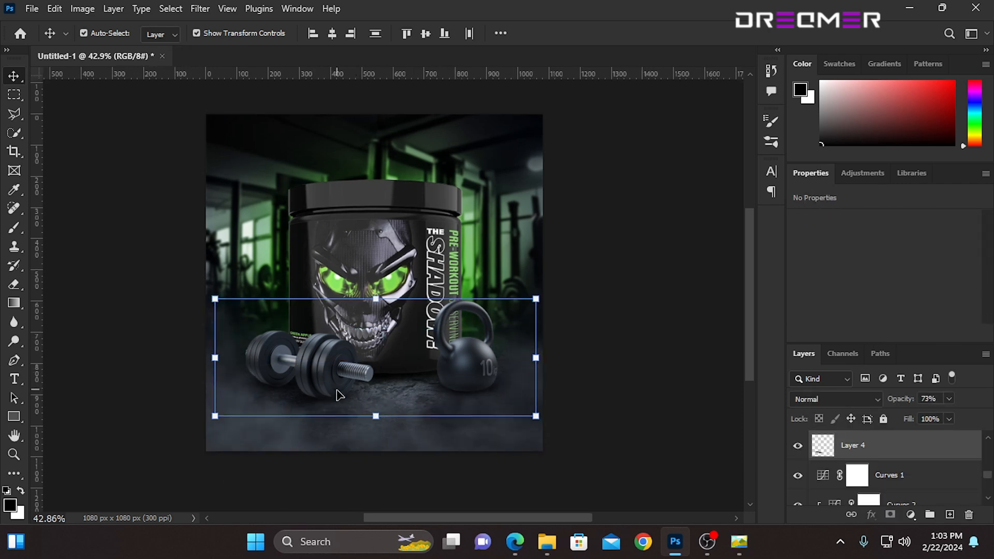
click(423, 371)
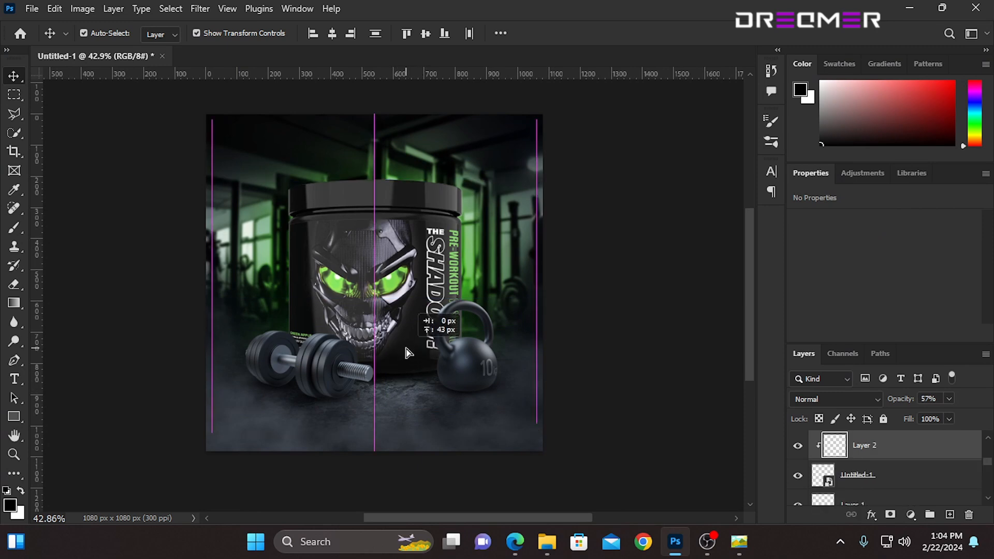
scroll(869, 453, up, 2)
scroll(868, 453, up, 3)
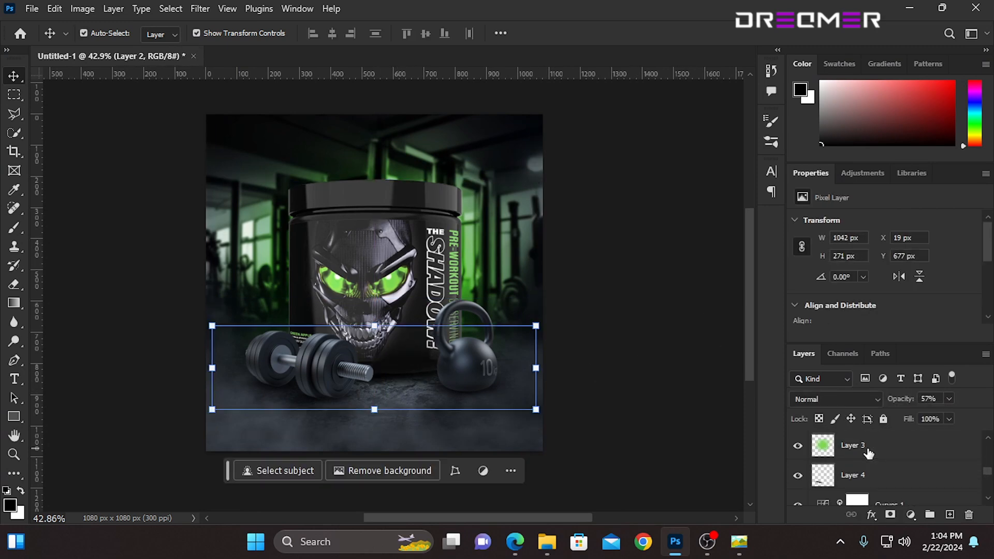
- Select the jar, dumbbell and kettlebell layers without the floor and gym backdrop, and move them slightly upward together
drag(145, 198, 538, 399)
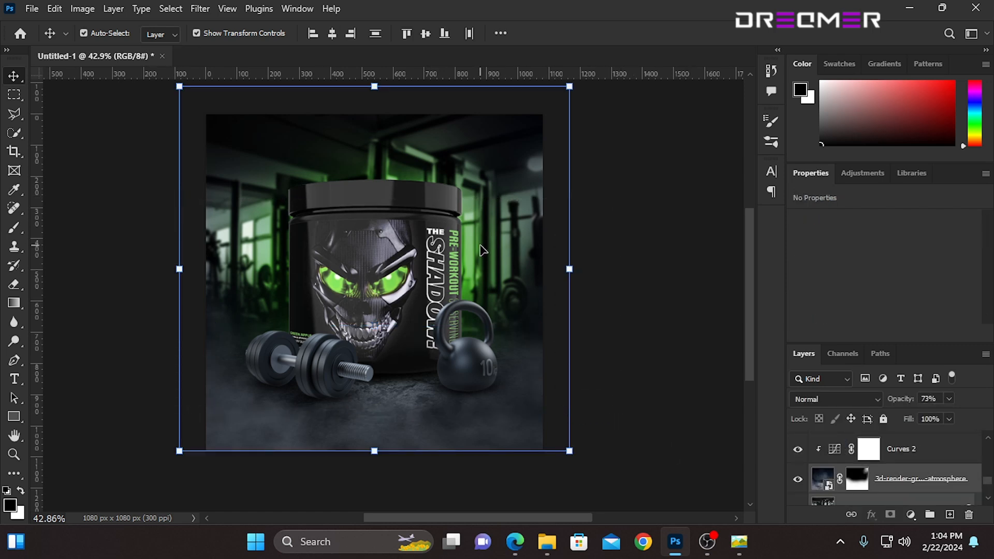
click(543, 136)
drag(373, 431, 372, 423)
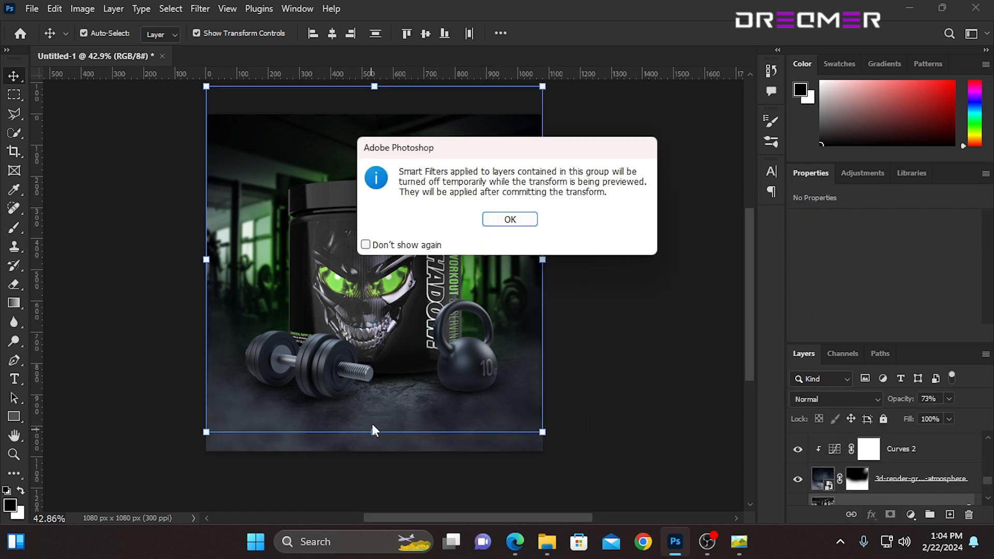
click(498, 217)
click(695, 37)
scroll(865, 483, down, 1)
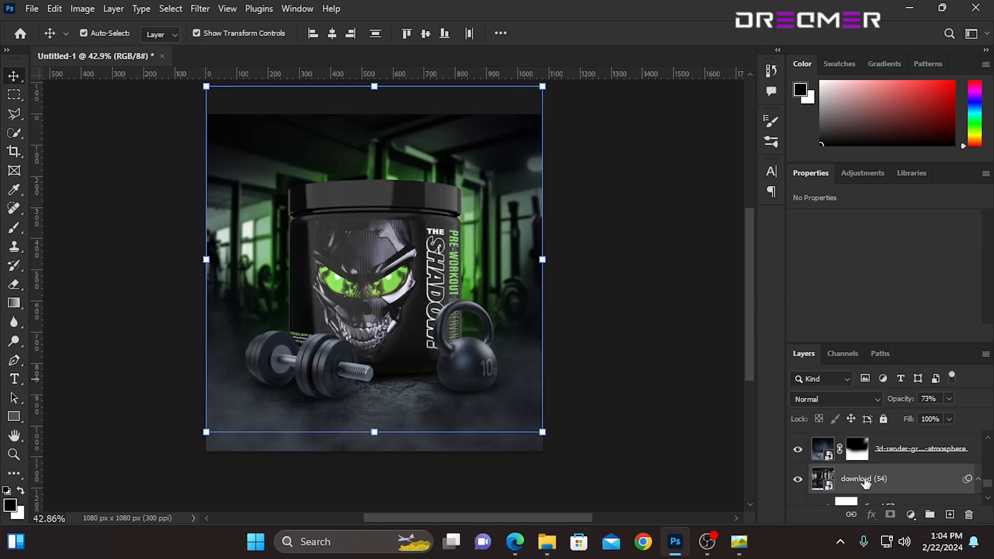
ctrl+click(853, 484)
mouse_move(385, 306)
mouse_down()
mouse_move(385, 283)
mouse_move(383, 294)
mouse_up()
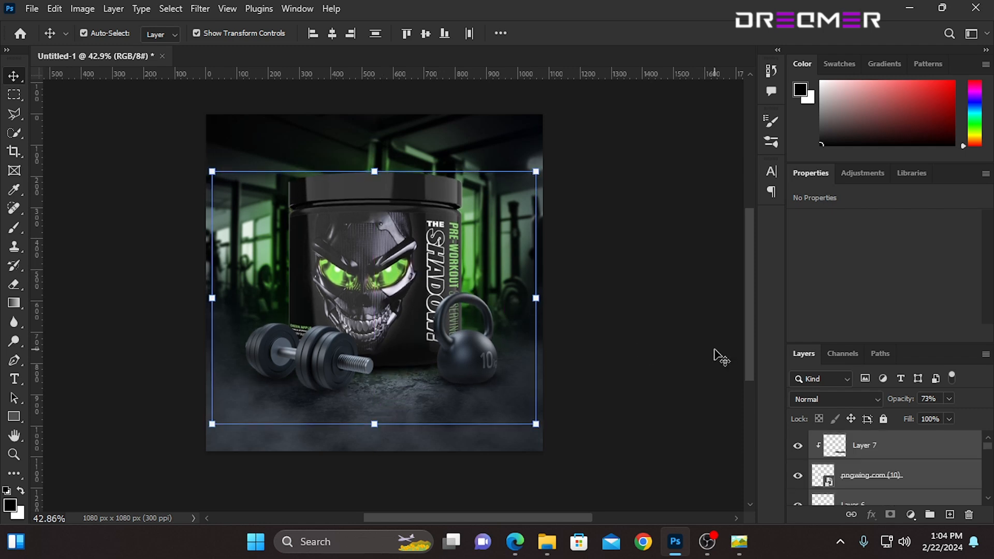
- Nudge the selected jar, dumbbell and kettlebell group in small vertical increments to fine-tune how it sits on the floor
key(Down)
key(Down)
key(Down)
key(Down)
key(Down)
key(Down)
key(Down)
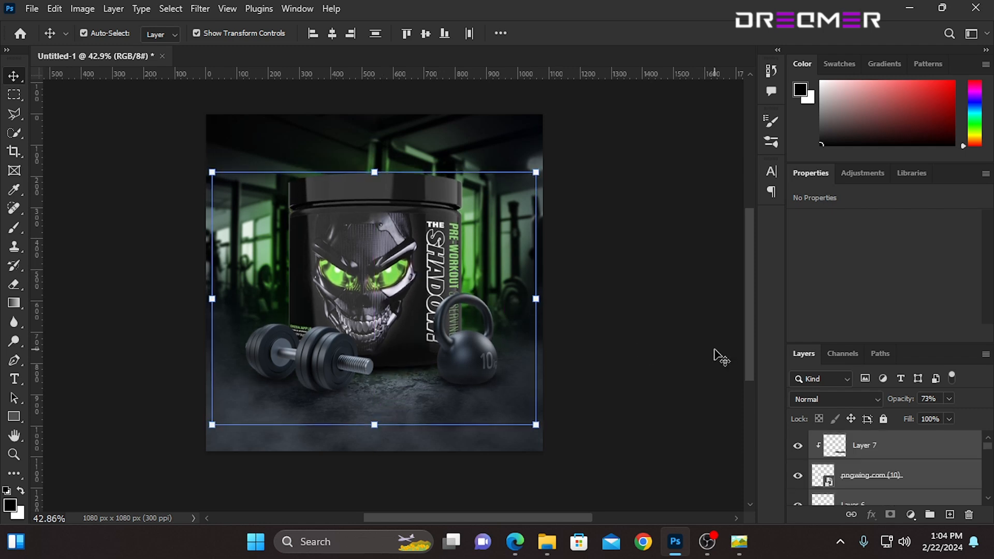
key(Down)
key(Down)
key(Down)
key(Down)
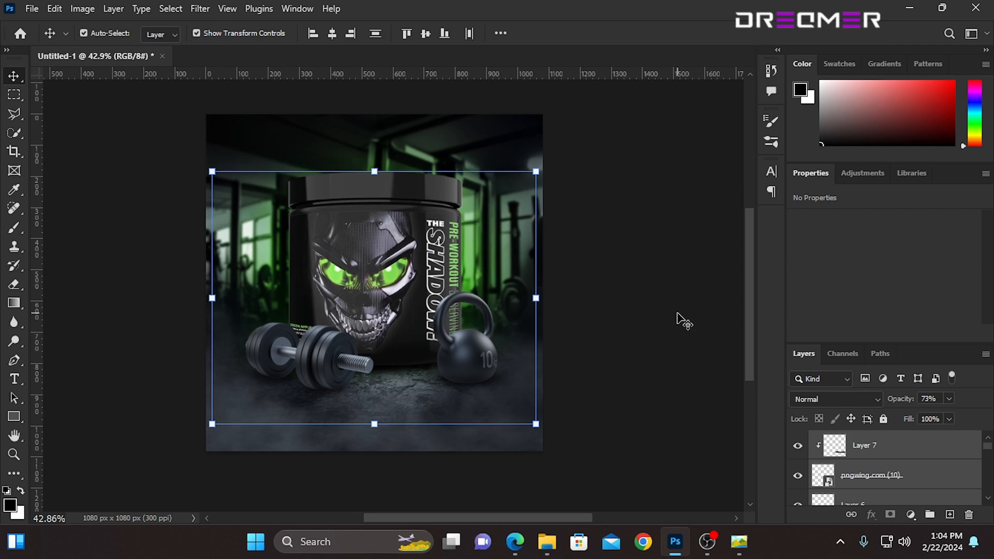
click(675, 313)
- Add a light green Color Overlay in Normal mode at 100% opacity to the green glow layer behind the jar
click(530, 316)
right_click(878, 493)
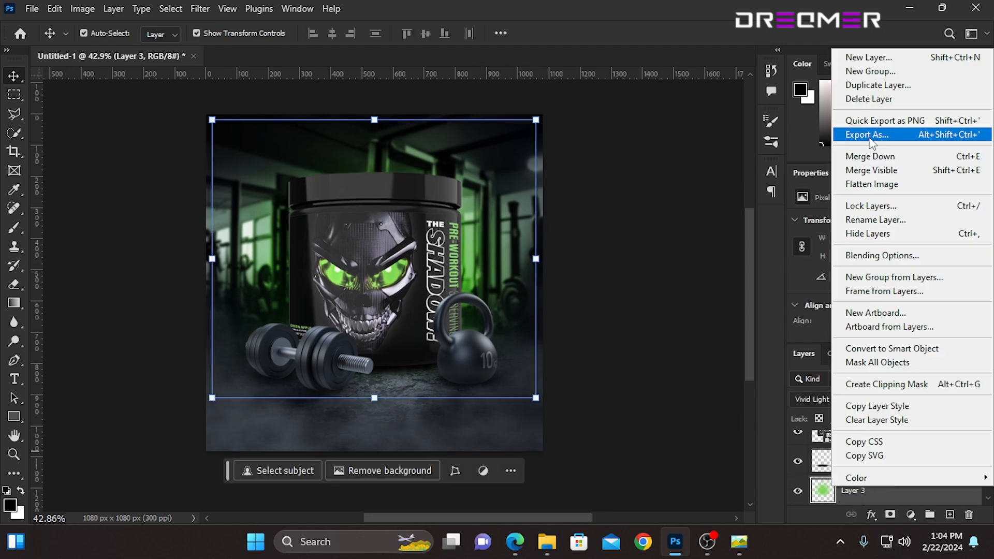
click(877, 251)
click(488, 362)
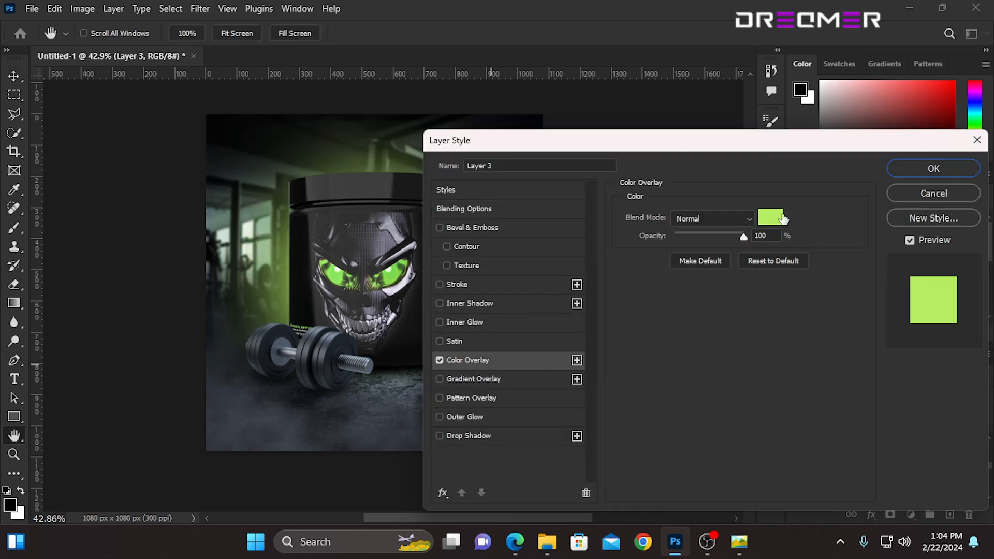
drag(673, 143, 709, 145)
click(967, 172)
- Scale the green glow layer up from its centre to about 120% so it spreads beyond the canvas edges
click(599, 298)
scroll(516, 288, right, 1)
click(516, 292)
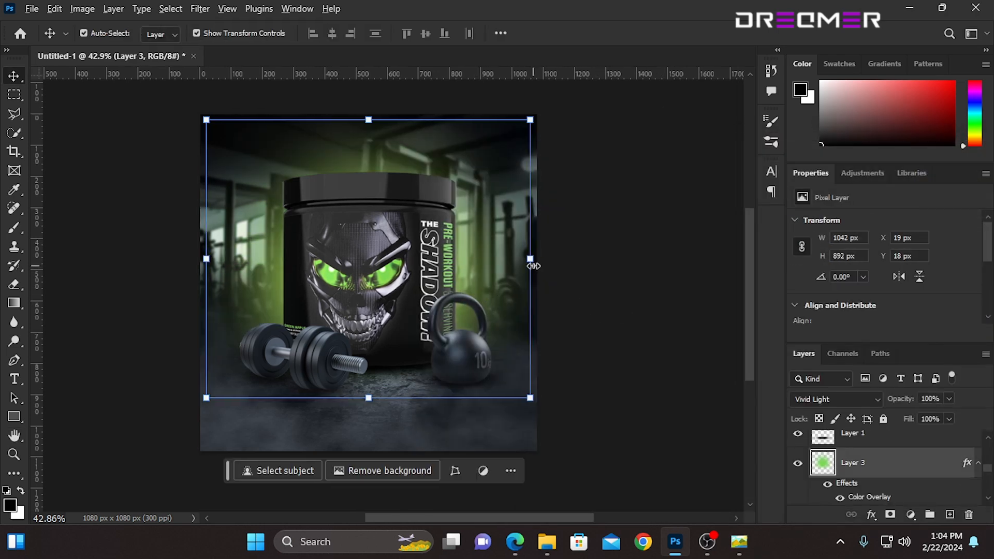
drag(532, 268, 567, 266)
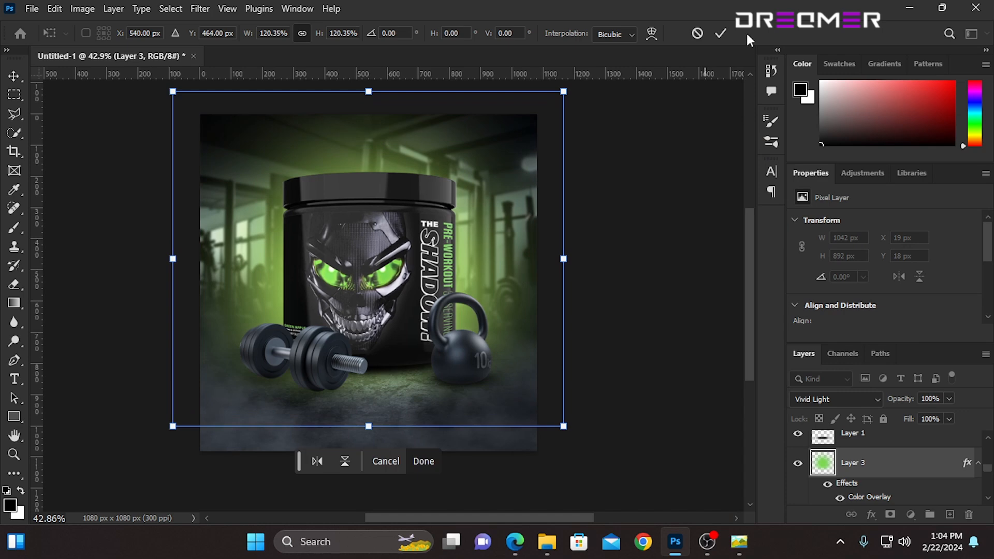
click(721, 33)
- Erase the lower part of the green glow over the floor with a large soft eraser of 594 px
click(14, 227)
click(13, 288)
scroll(383, 298, down, 2)
drag(232, 338, 459, 368)
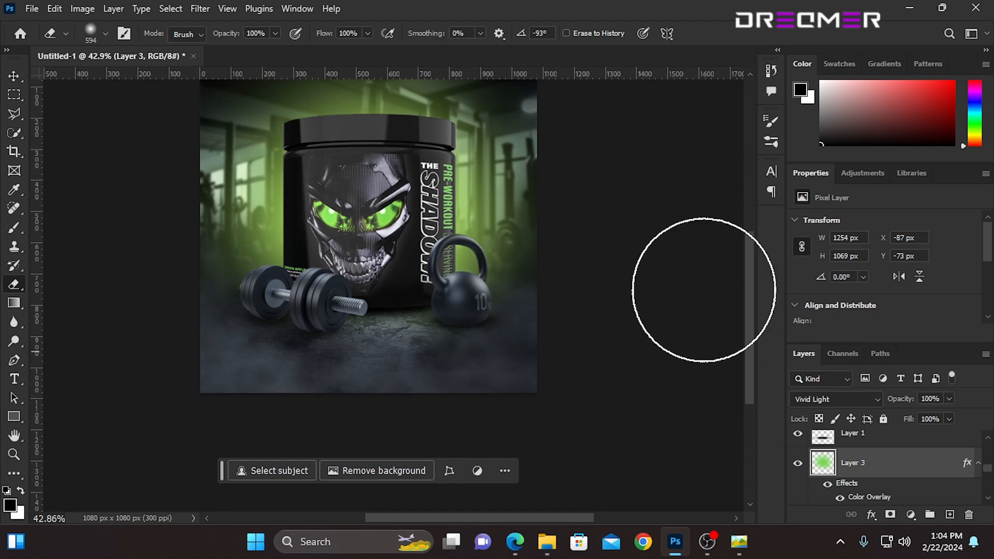
scroll(569, 316, up, 2)
- Scale the green glow layer down to about 96%, to 1204 x 1017 px
click(14, 76)
scroll(494, 176, down, 2)
click(588, 244)
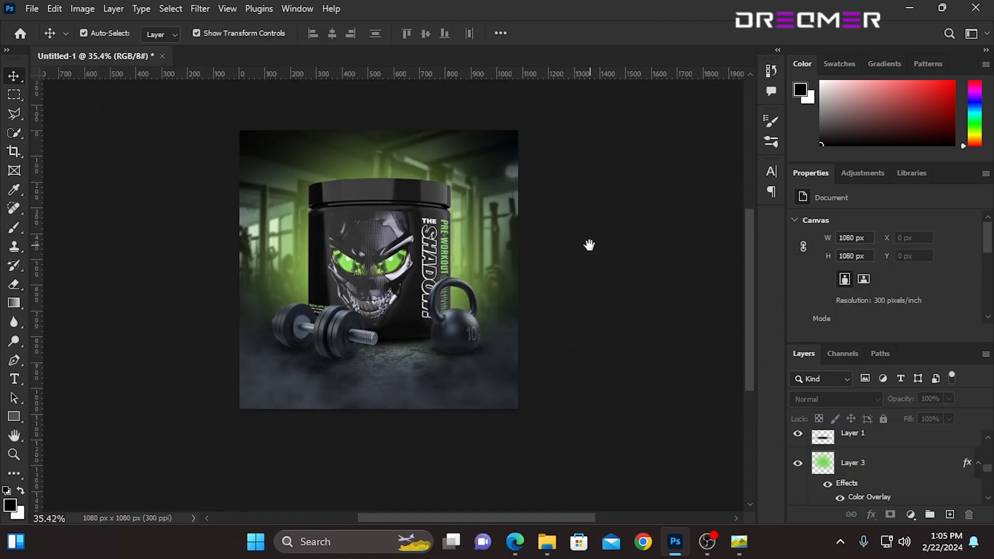
scroll(501, 274, up, 2)
click(500, 275)
scroll(466, 249, down, 2)
drag(369, 113, 368, 125)
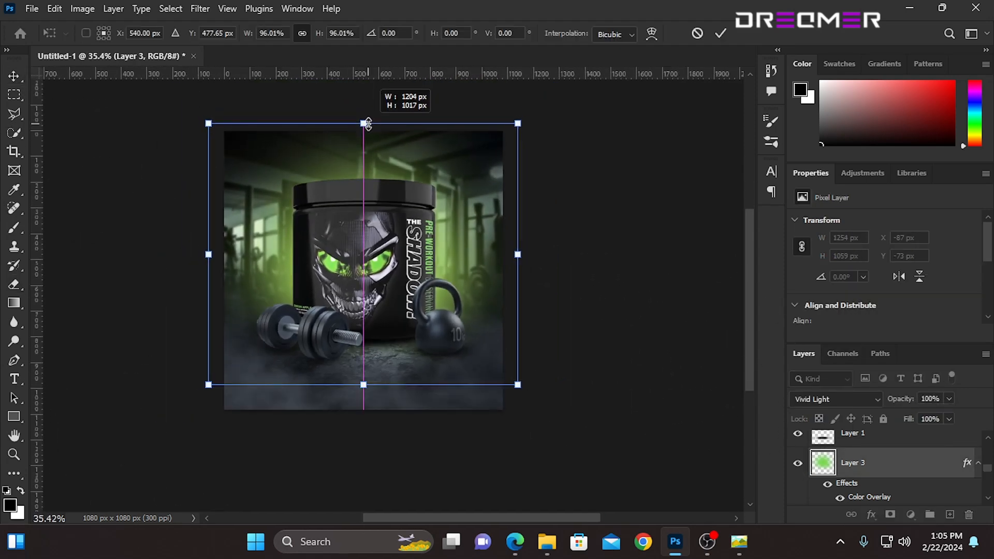
click(718, 34)
- Create a new layer clipped to the jar and set up a soft brush with the green sampled from the skull's eye
scroll(647, 282, up, 1)
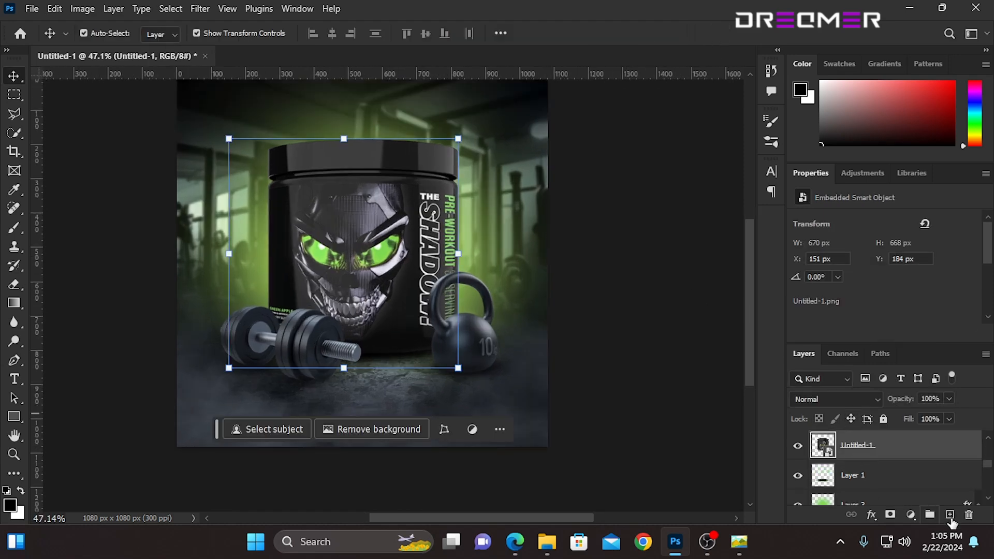
key(ctrl+shift+alt+n)
key(ctrl+alt+g)
key(b)
alt+click(325, 249)
right_click(325, 249)
key(Escape)
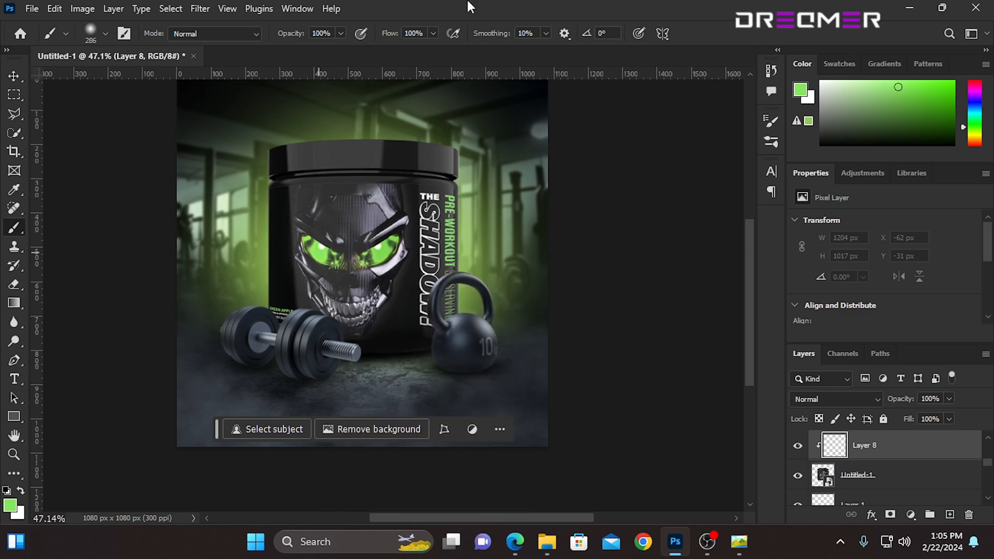
- Paint a soft green glow over each of the skull's eyes, undoing the oversized first dab and using a 184 px brush
click(316, 250)
key(bracketleft)
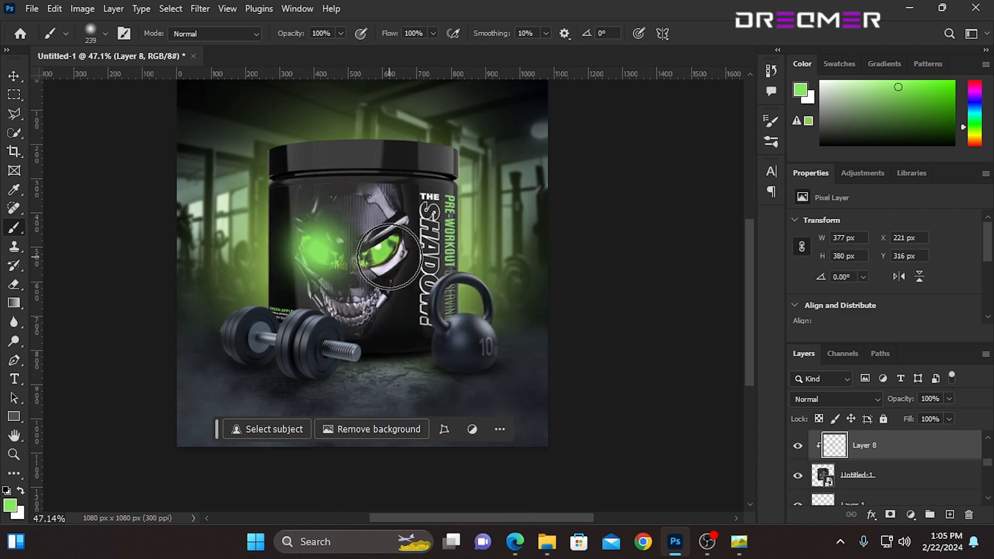
key(ctrl+z)
drag(337, 252, 325, 253)
click(319, 250)
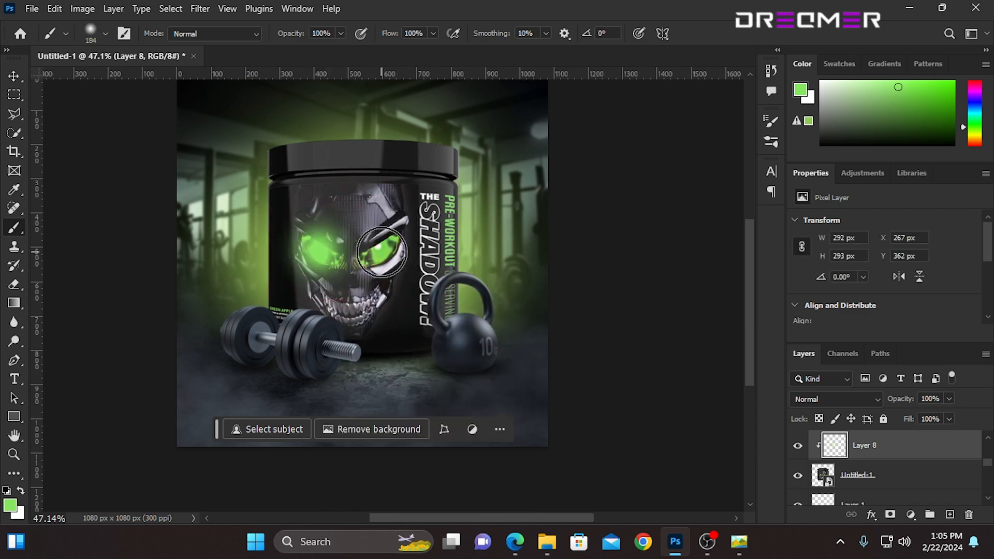
click(383, 252)
- Set the blend mode of the clipped eye glow layer to Color Dodge
click(828, 399)
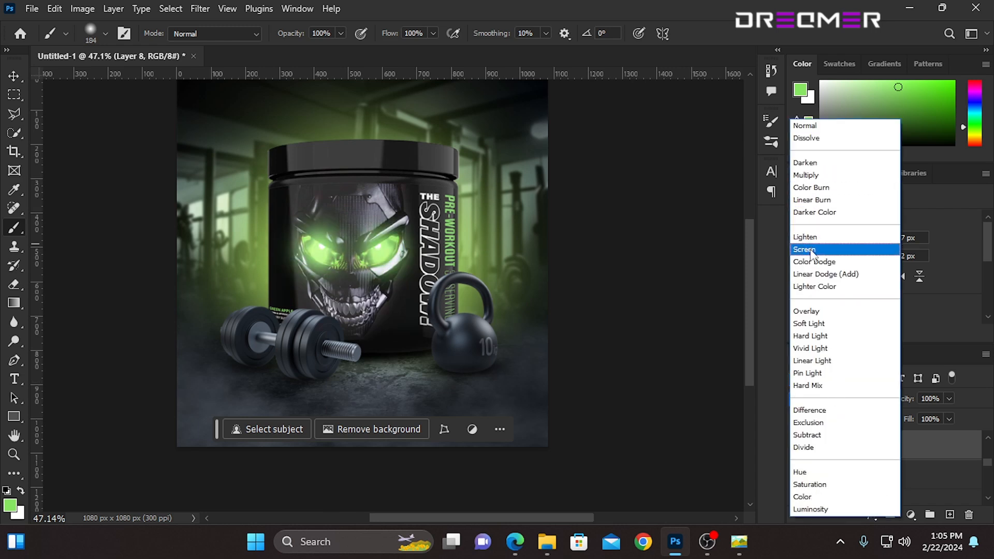
key(Escape)
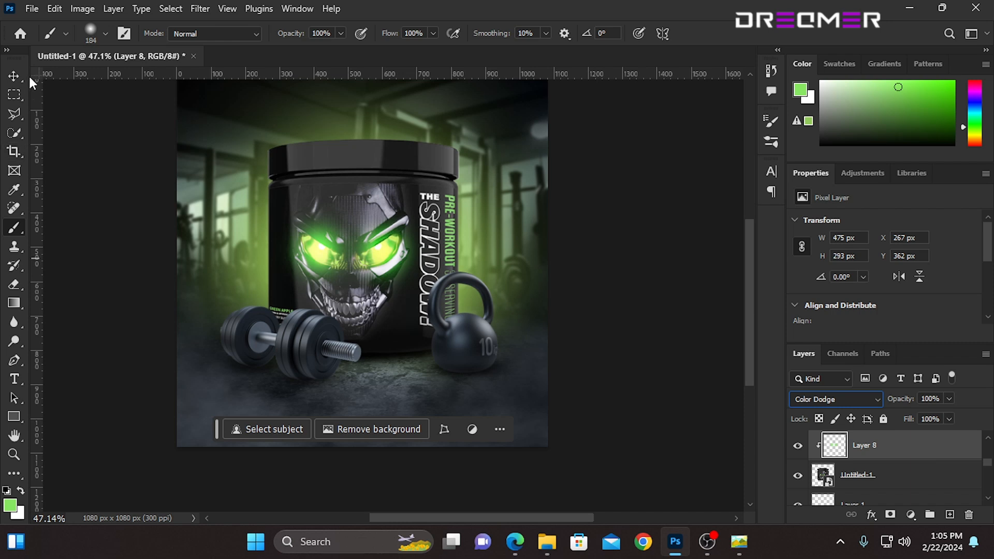
key(v)
scroll(595, 259, down, 1)
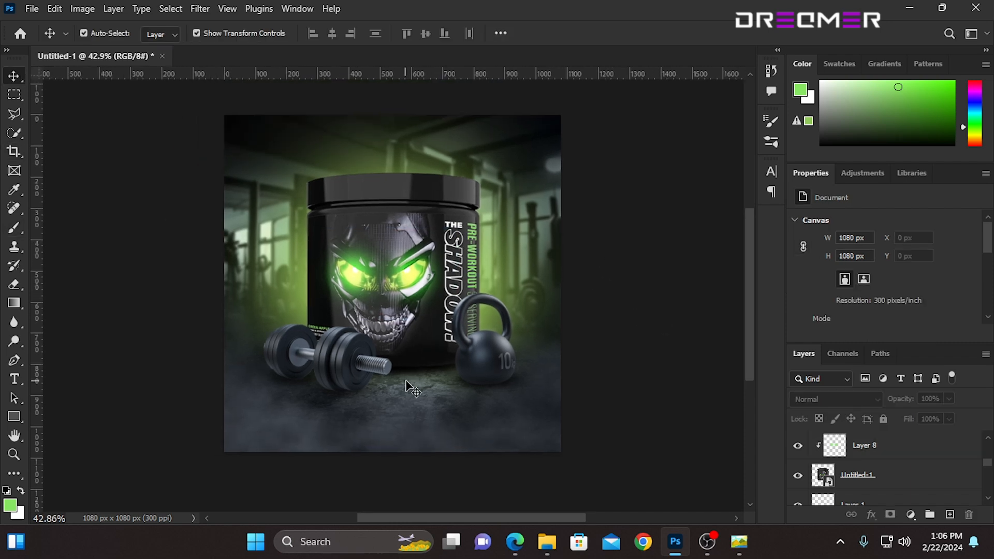
- Select the jar with its shadow and eye glow layers and scale them up together to about 106%
click(406, 383)
shift+click(414, 267)
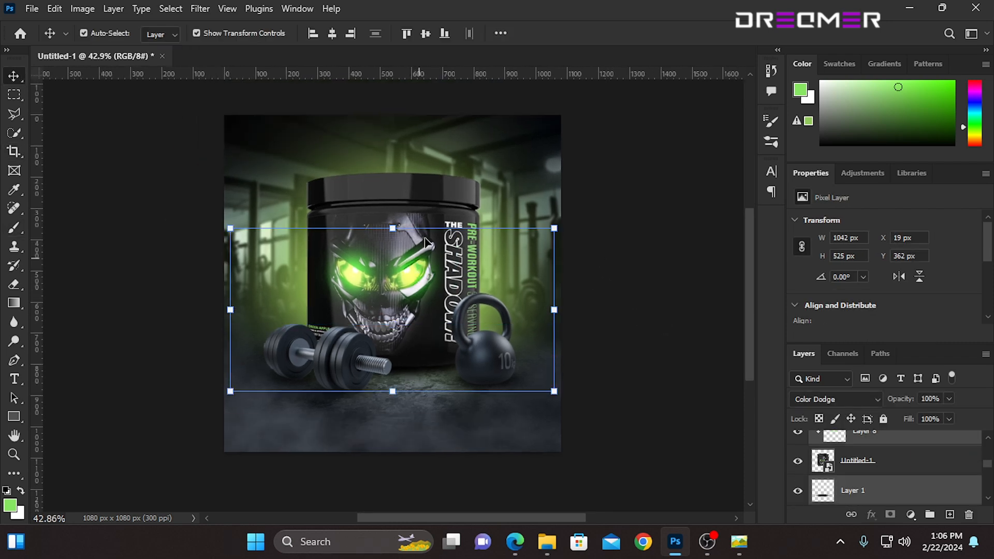
shift+click(434, 201)
drag(393, 173, 389, 160)
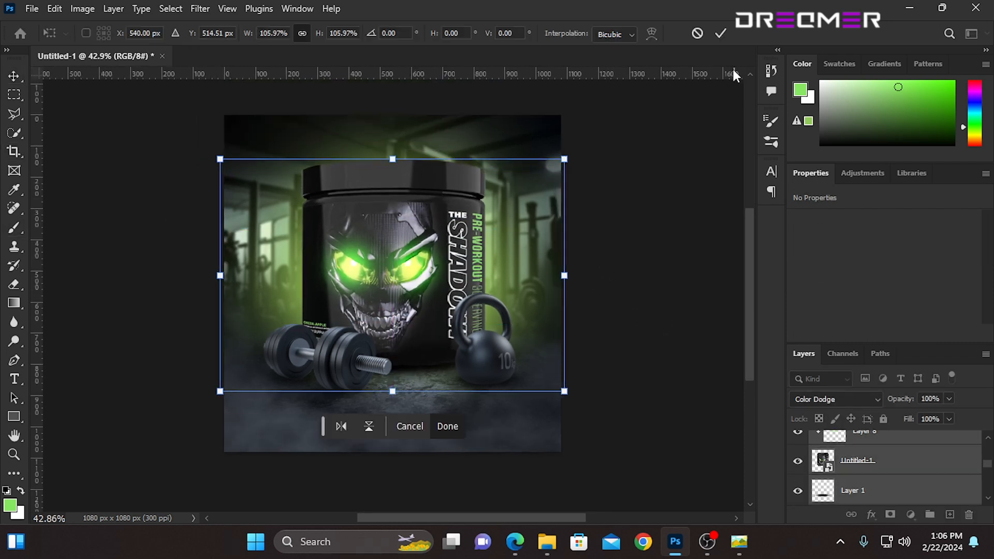
click(722, 33)
- Add a black Solid Color fill layer directly above the Background layer
scroll(804, 489, down, 10)
click(861, 498)
click(910, 515)
click(908, 258)
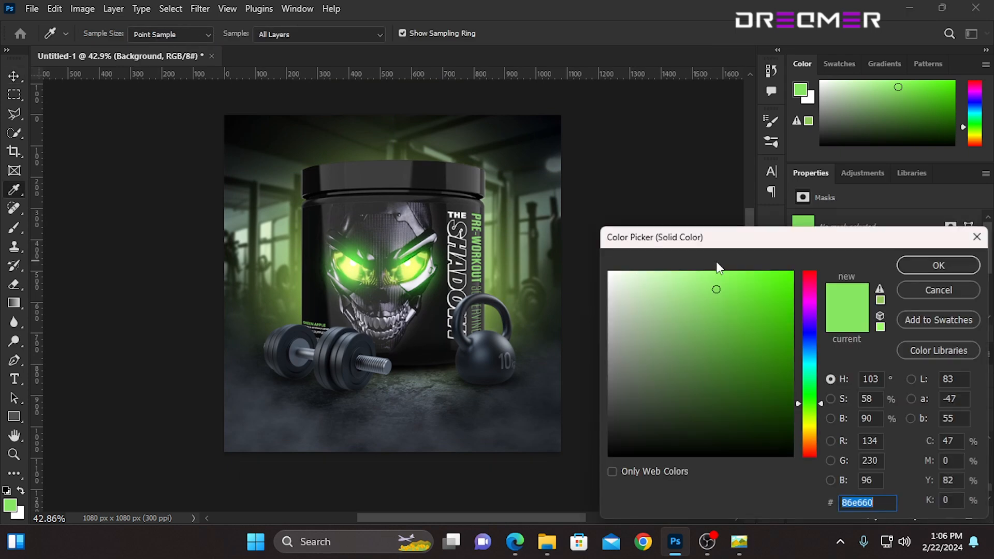
drag(653, 376, 546, 498)
click(935, 296)
click(909, 516)
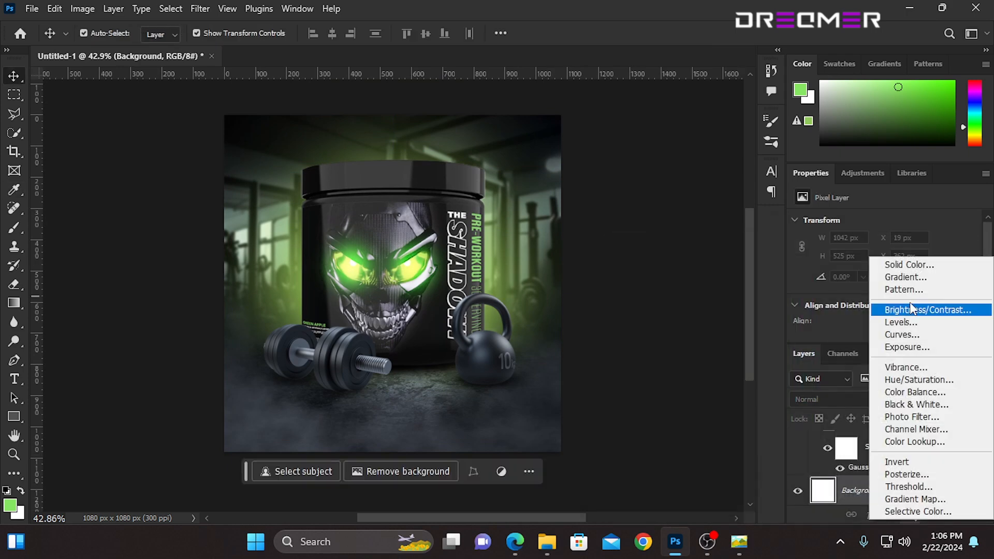
click(909, 263)
drag(640, 391, 596, 492)
click(939, 265)
- Lower the opacity of the gym backdrop layer so the black fill darkens it
click(560, 126)
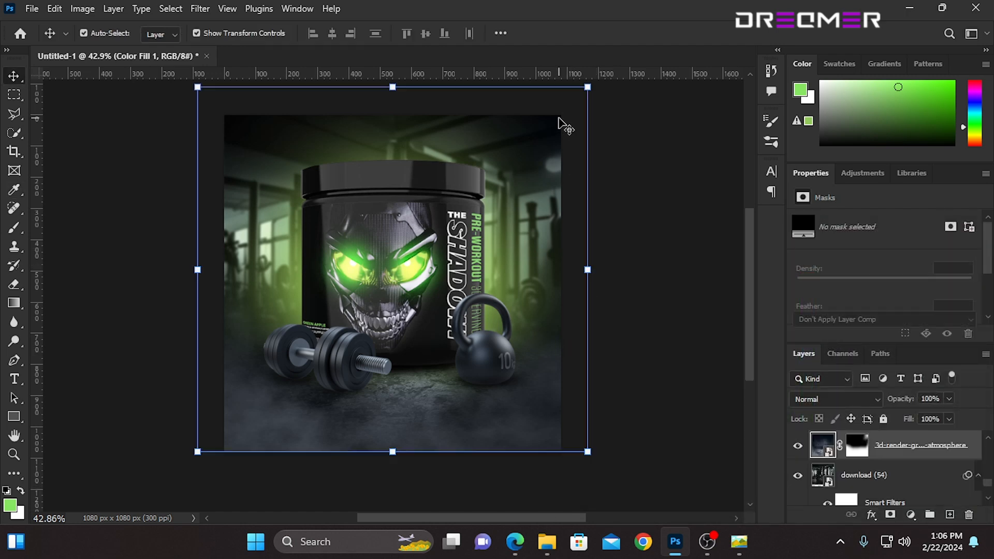
click(949, 399)
drag(952, 414, 921, 416)
click(616, 304)
drag(616, 303, 603, 306)
- Place the x.png SHADOW wordmark image above the green glow layer and scale it to 140.38%
scroll(353, 240, down, 1)
click(501, 282)
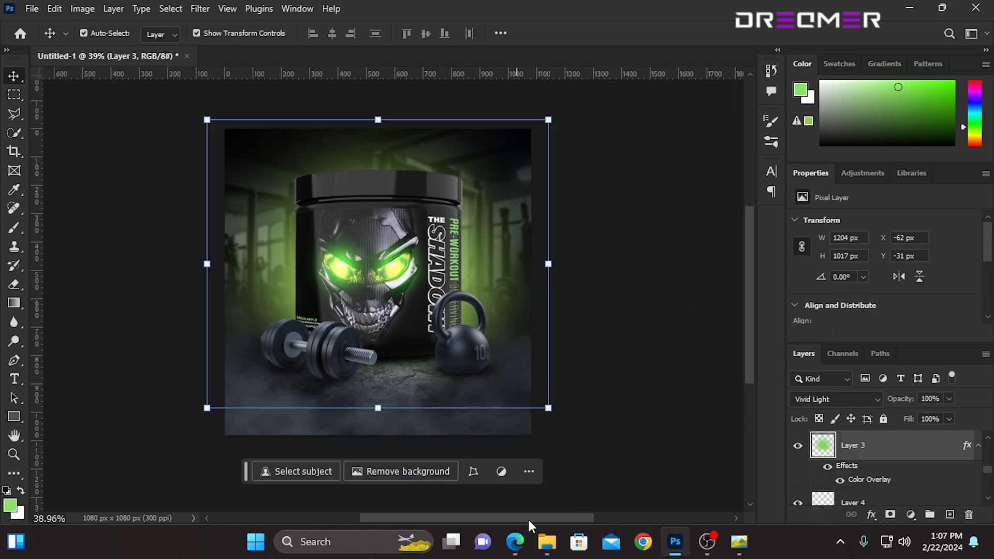
click(546, 542)
drag(588, 137, 434, 272)
drag(524, 282, 593, 282)
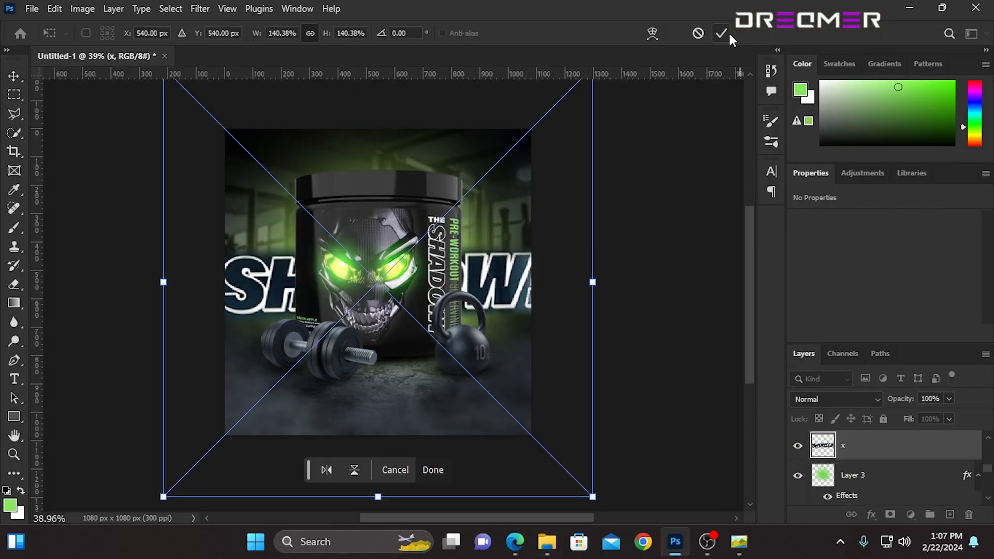
click(721, 33)
- Set the SHADOW wordmark layer to Color Dodge and move it slightly up and to the left behind the jar
click(835, 399)
click(828, 259)
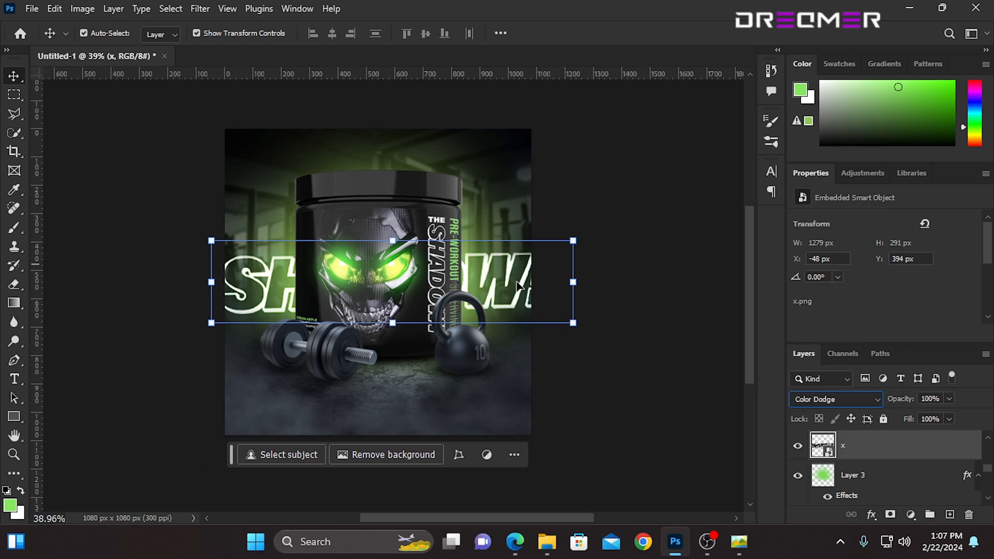
drag(517, 282, 512, 269)
click(583, 246)
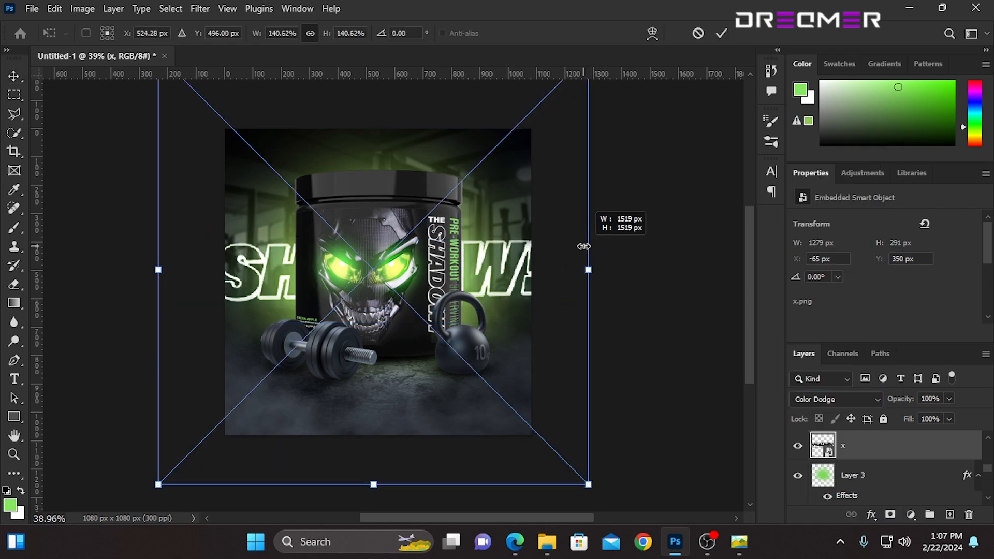
click(698, 33)
- Rotate the SHADOW wordmark to about -7.9° and stack a duplicate of it above the original behind the jar
click(599, 231)
drag(610, 282, 611, 249)
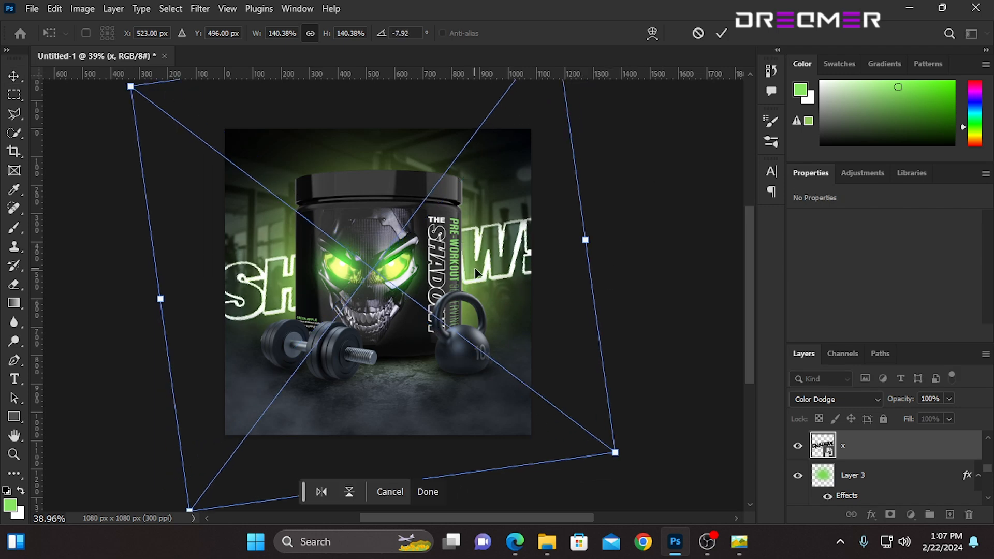
drag(475, 272, 482, 297)
click(721, 34)
shift+click(484, 250)
drag(484, 249, 484, 233)
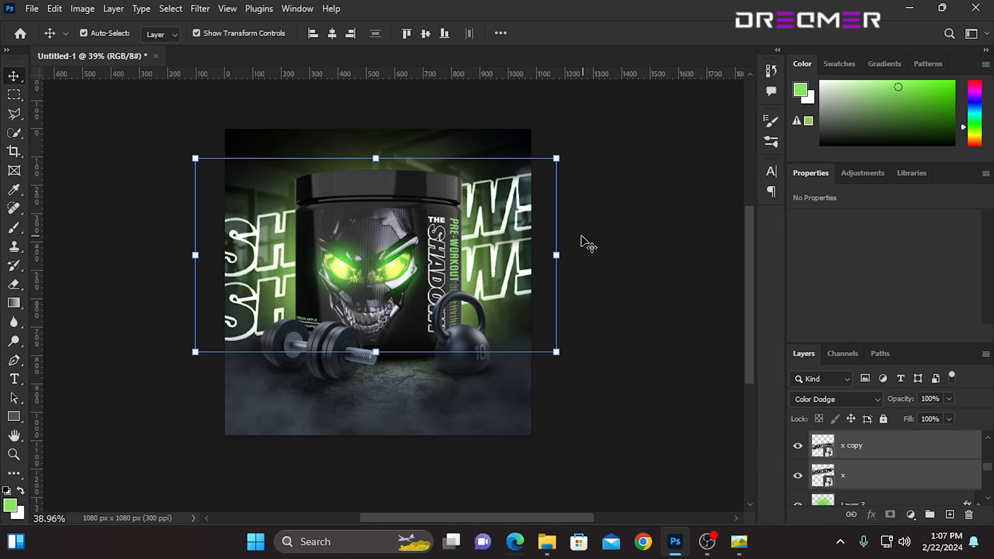
- Rotate both SHADOW wordmark layers by 2.40°, scale them to 99.22% and lower their opacity behind the jar
drag(560, 253, 599, 262)
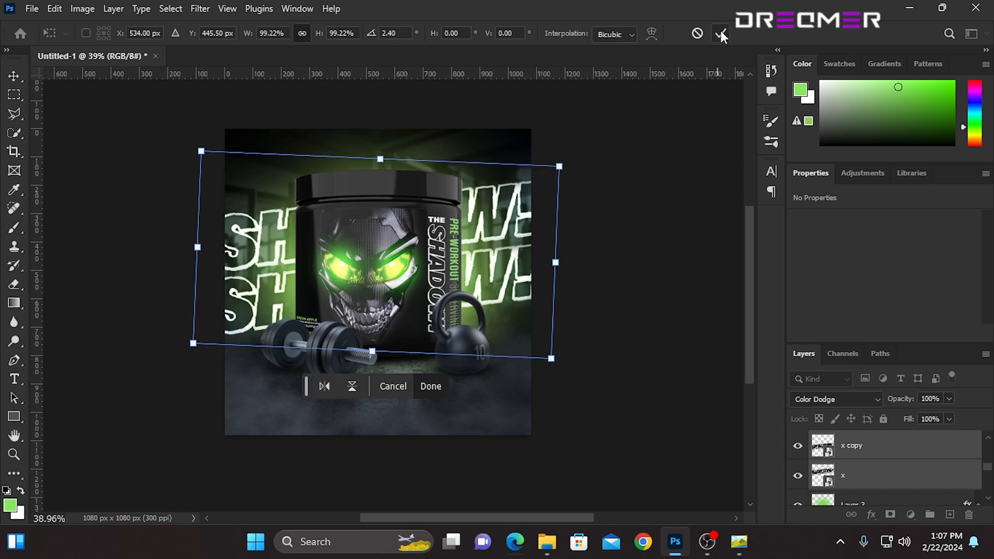
click(720, 33)
drag(949, 399, 896, 416)
click(588, 259)
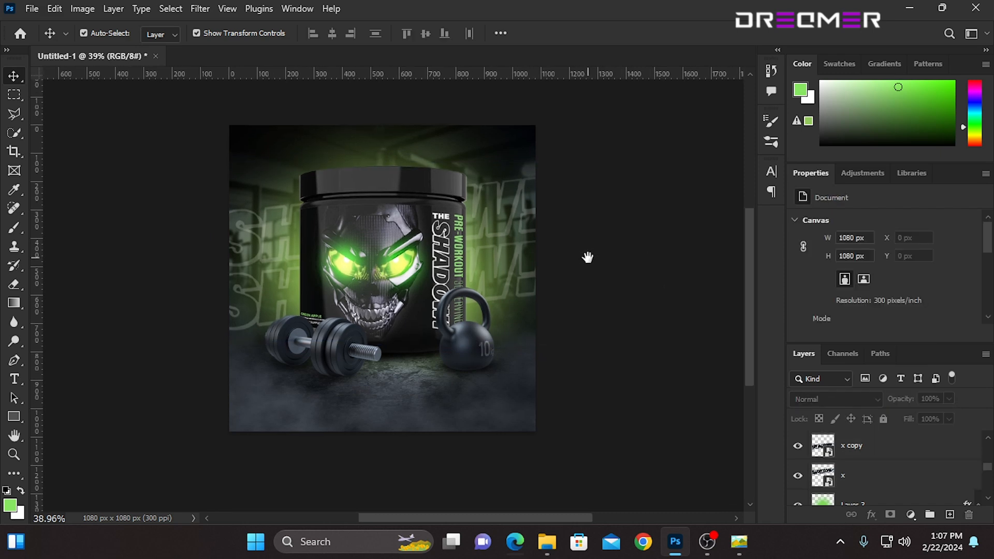
- Nudge both faded SHADOW wordmark layers slightly up and to the left behind the jar
click(527, 298)
shift+click(516, 202)
drag(514, 203, 513, 201)
click(682, 310)
drag(649, 298, 647, 297)
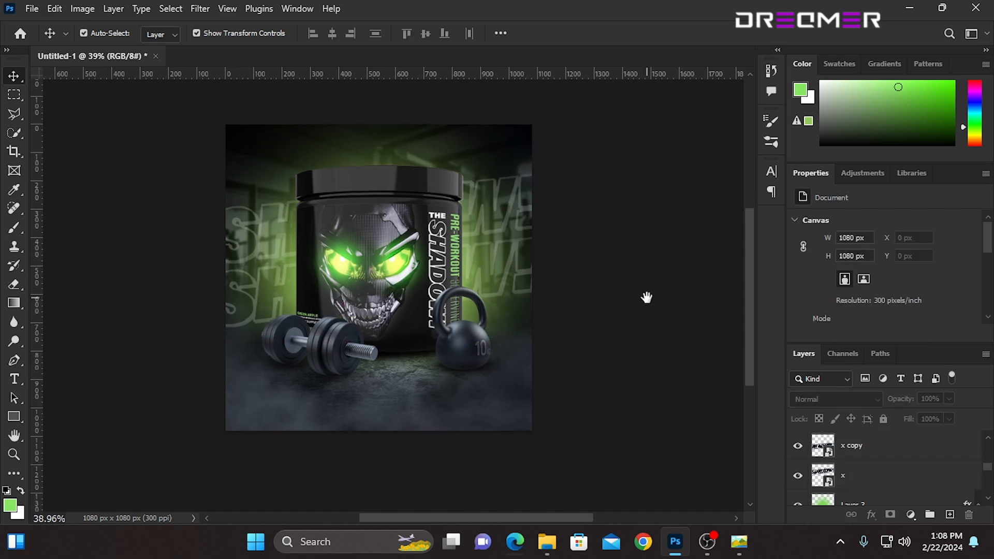
mouse_move(553, 281)
mouse_down()
mouse_move(543, 280)
mouse_move(553, 281)
mouse_up()
scroll(549, 276, up, 1)
scroll(564, 274, down, 4)
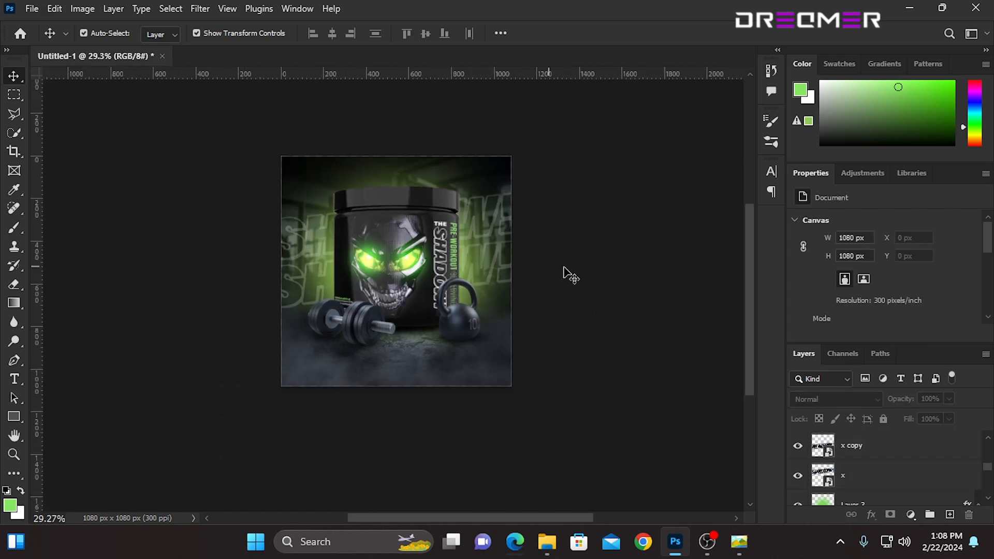
scroll(381, 237, up, 3)
scroll(379, 236, up, 2)
scroll(363, 248, down, 1)
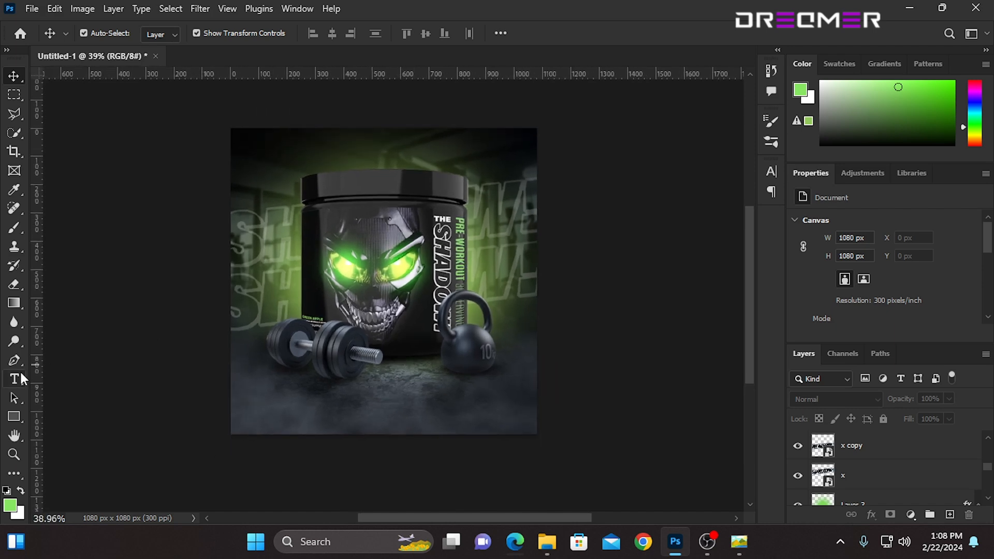
- Add the two-line green headline BOOST YOUR / WORKOUT GAME in Montserrat ExtraBold Italic below the dumbbell
click(17, 379)
scroll(407, 263, up, 2)
scroll(407, 261, down, 1)
click(303, 405)
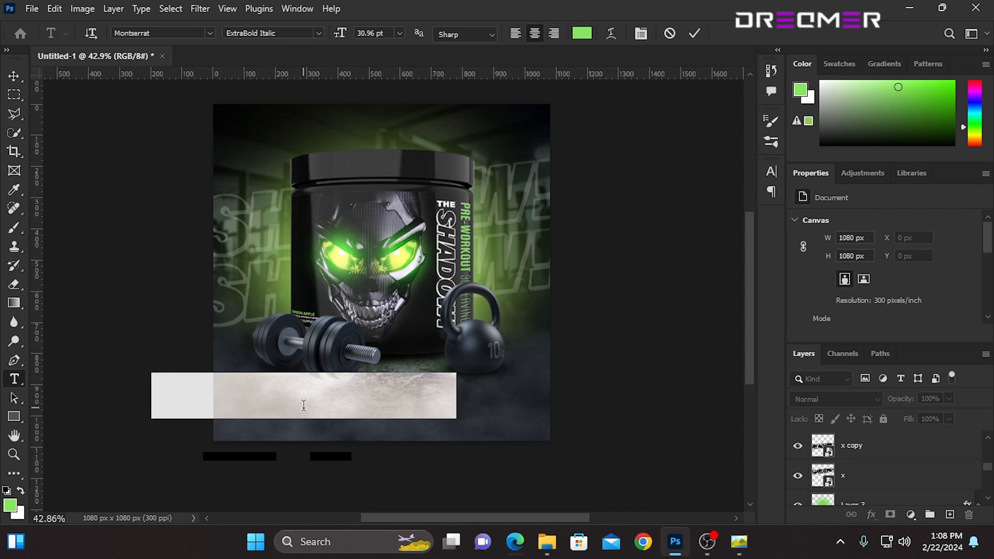
text(B)
text(O)
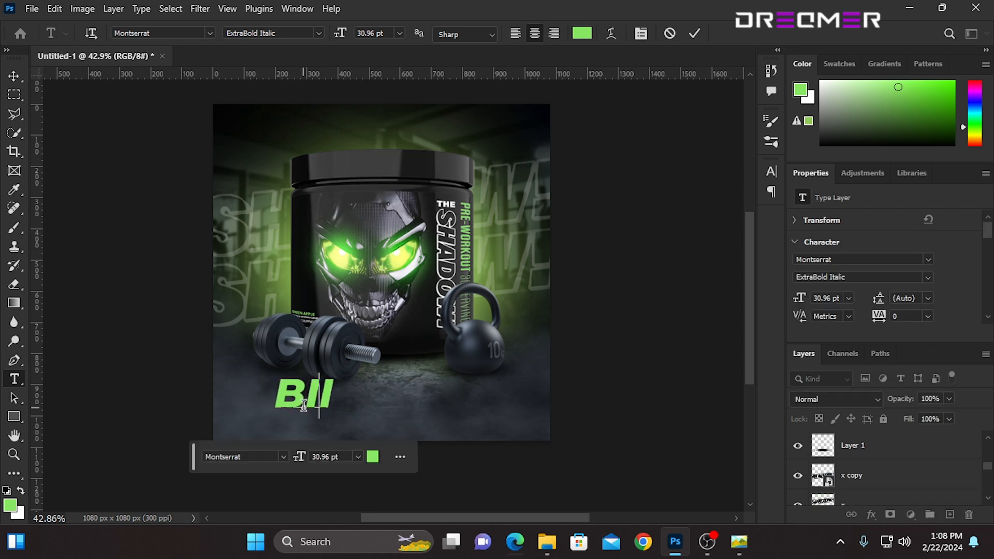
text(OST YOU)
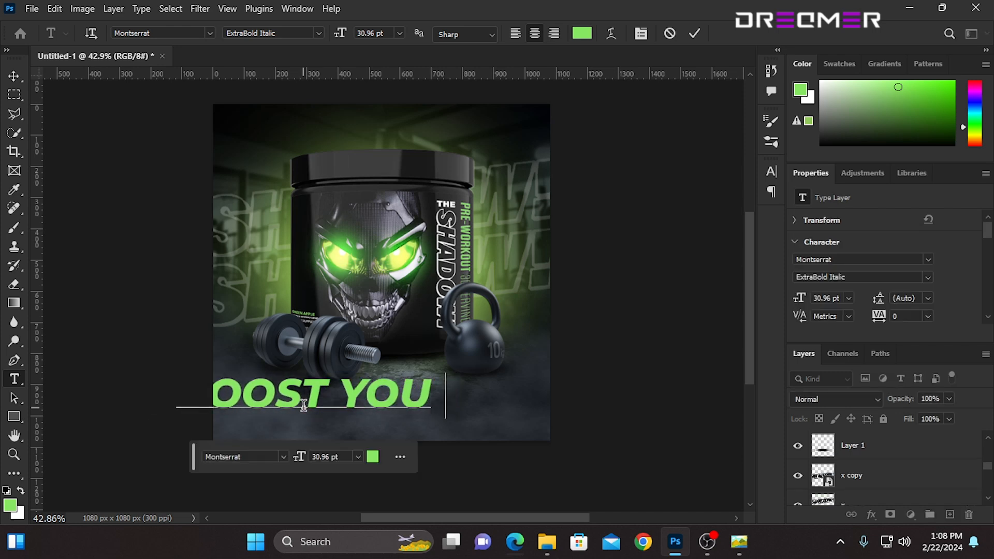
text(R)
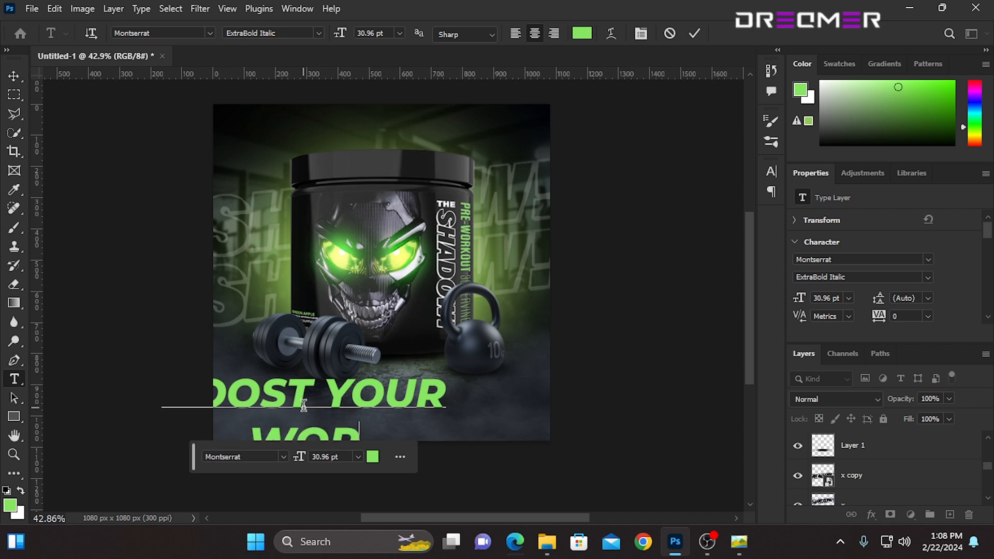
key(Return)
text(WORKOUT GAME)
- Tighten the headline's leading to 28 pt, then scale the text down to 17.89 pt centered beneath the jar
key(ctrl+a)
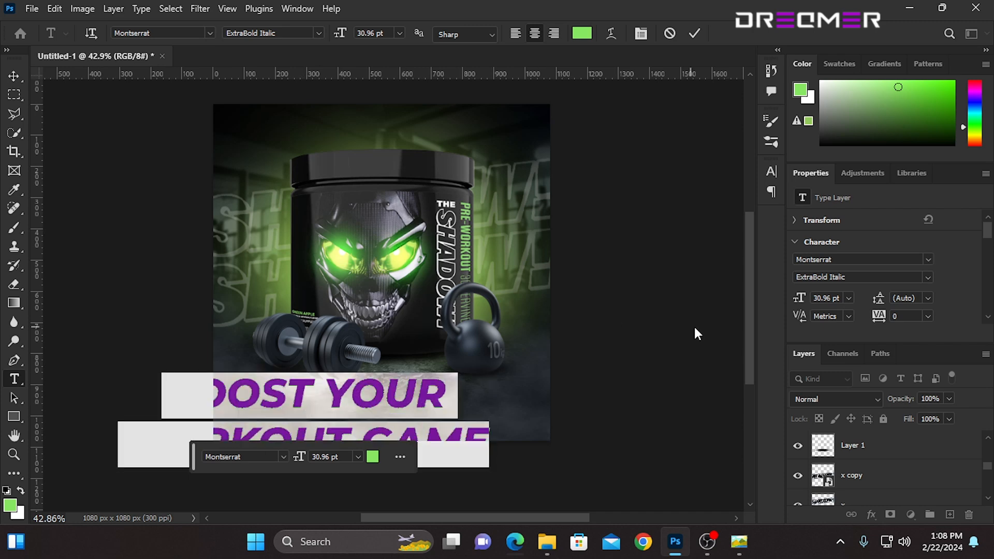
drag(883, 300, 877, 298)
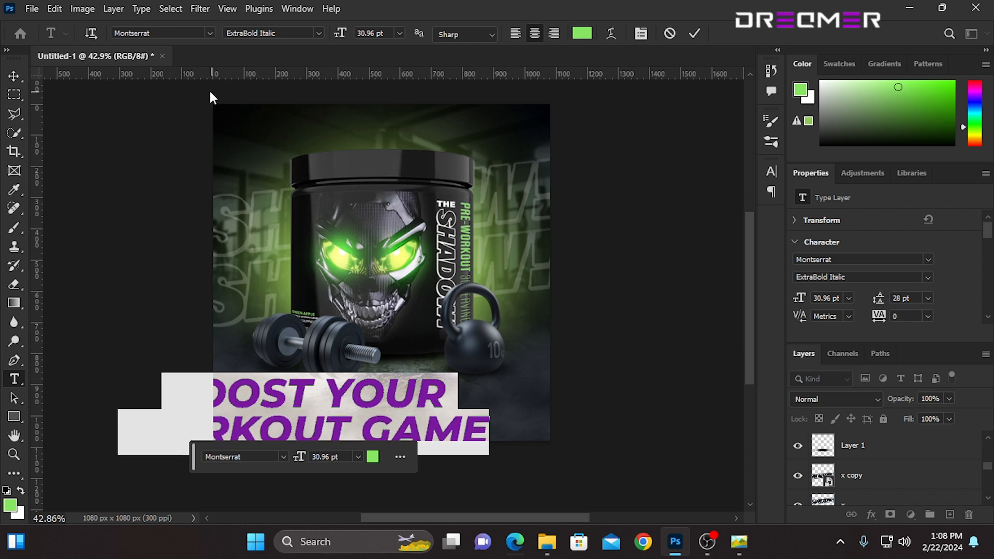
click(6, 77)
drag(488, 411, 413, 413)
drag(325, 412, 457, 384)
click(721, 34)
click(682, 294)
- Color the words YOUR and GAME white in the headline, leaving BOOST and WORKOUT green
click(14, 379)
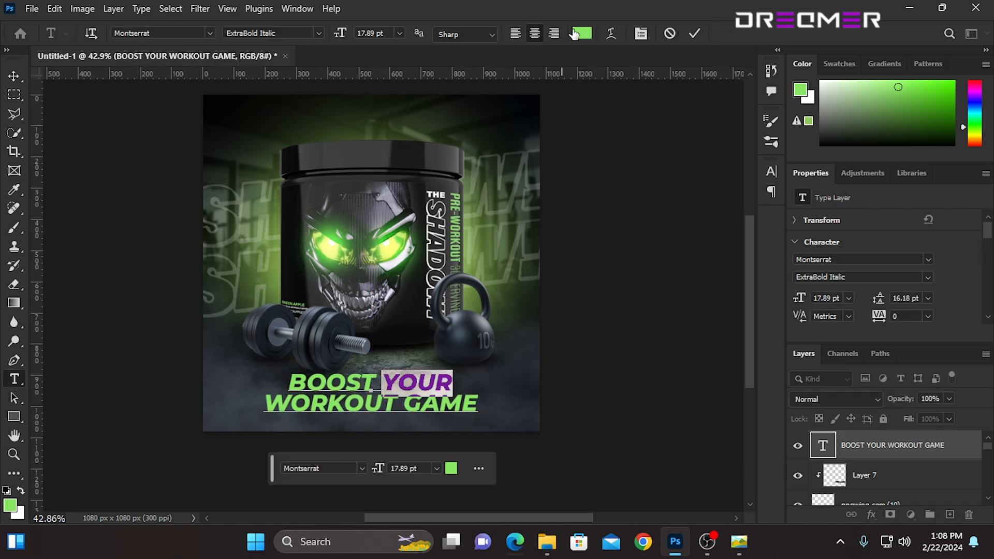
click(581, 33)
drag(642, 298, 534, 201)
click(937, 265)
drag(405, 405, 480, 405)
click(582, 34)
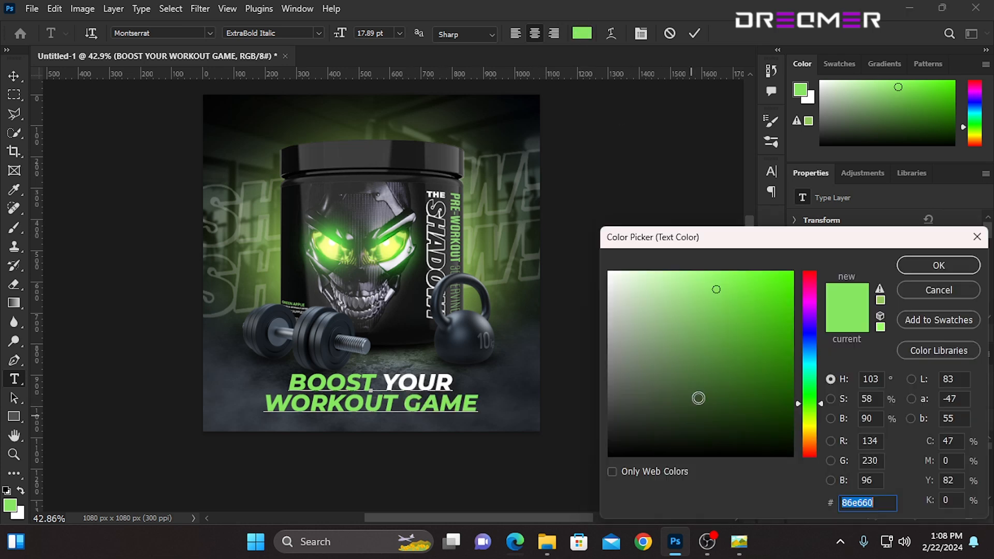
drag(696, 396, 596, 294)
click(956, 266)
click(15, 77)
click(597, 280)
- Scale the BOOST YOUR WORKOUT GAME headline down to 73.47%, centered near the canvas's lower edge
scroll(333, 267, down, 1)
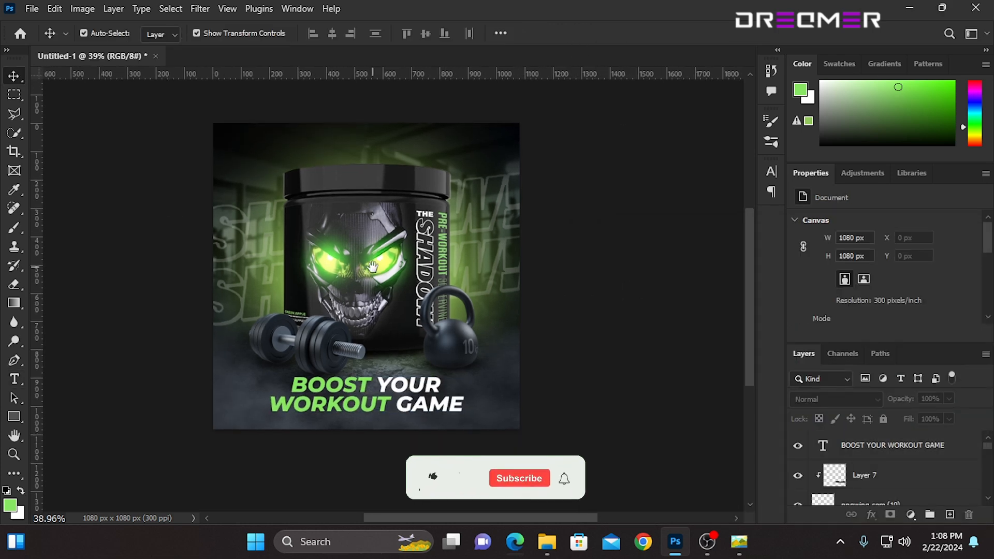
click(273, 372)
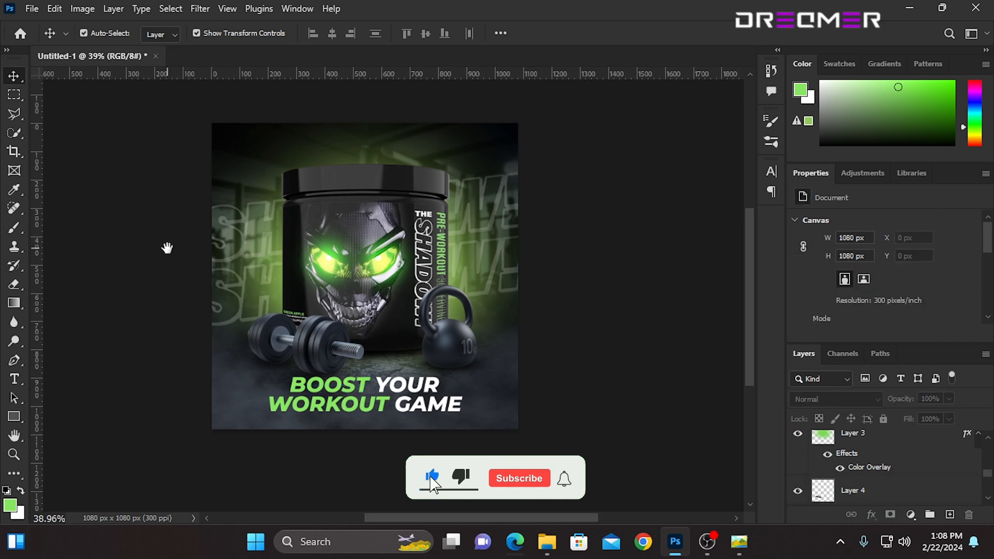
click(311, 396)
drag(368, 375, 368, 384)
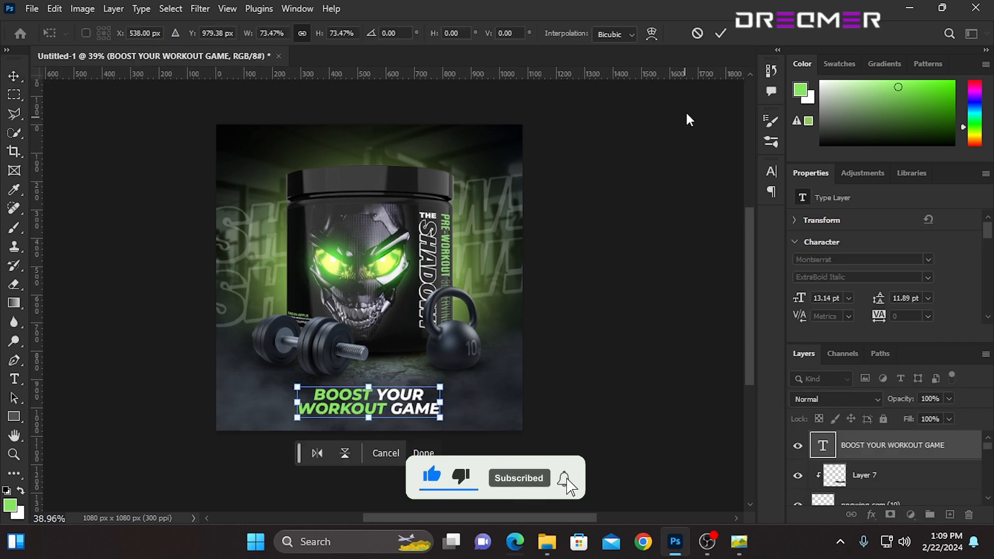
key(Return)
- Scale the kettlebell together with its shadow layers to 94.18% and move it slightly up and to the right
scroll(579, 351, up, 1)
click(484, 395)
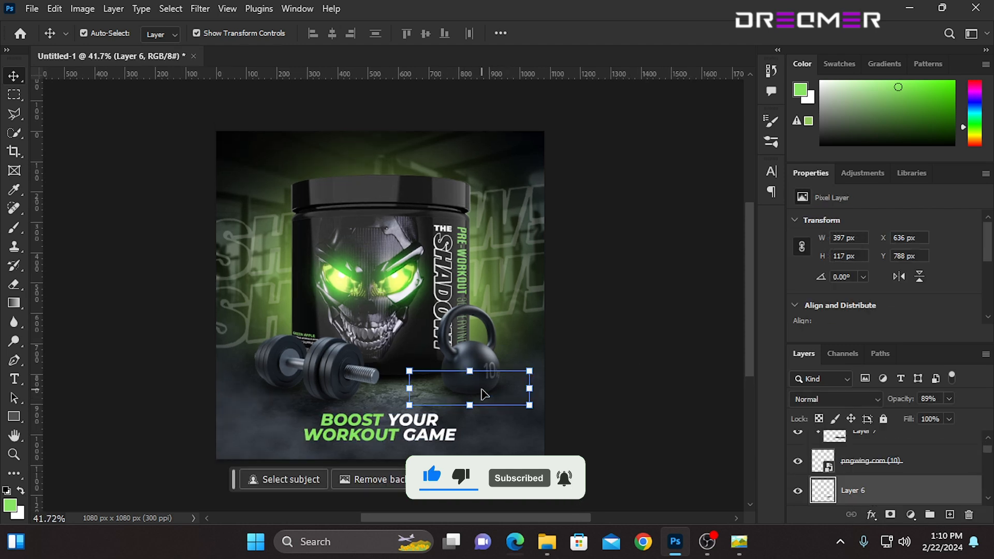
click(476, 356)
key(ctrl+t)
mouse_move(458, 420)
mouse_down()
mouse_move(447, 404)
mouse_move(447, 414)
mouse_up()
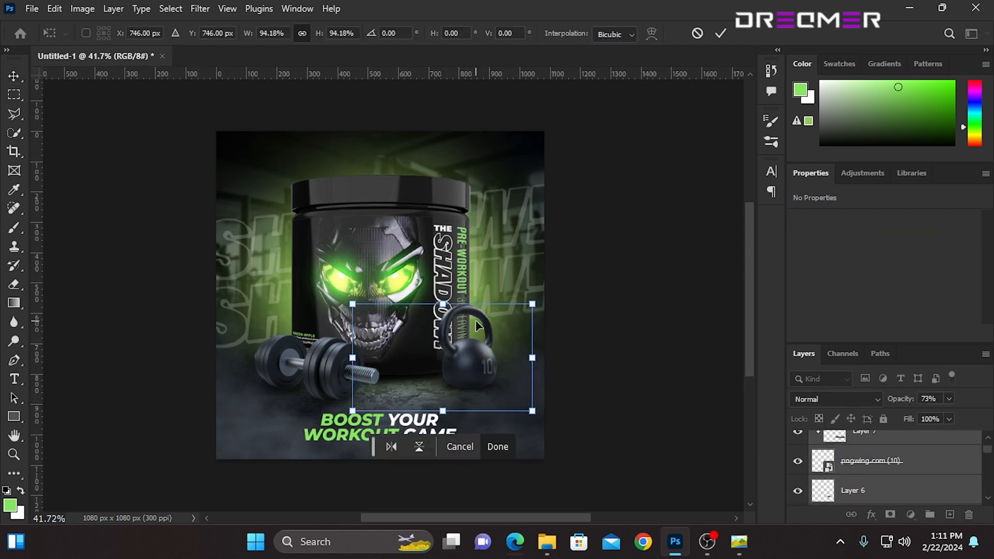
drag(478, 376, 488, 371)
click(720, 33)
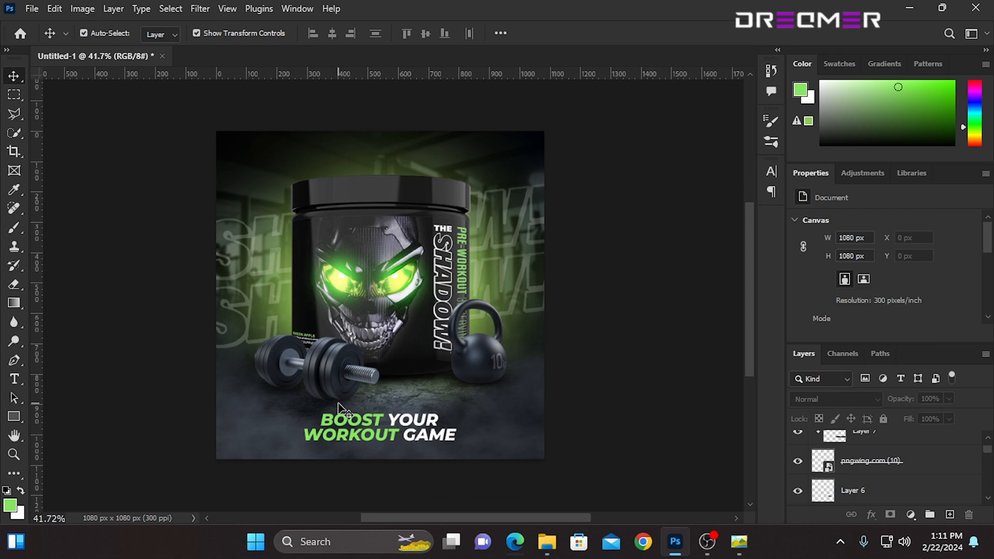
- Scale the dumbbell with its shadow to 96.01% and rotate it to -3.92° in front of the jar
click(326, 404)
drag(446, 434, 428, 424)
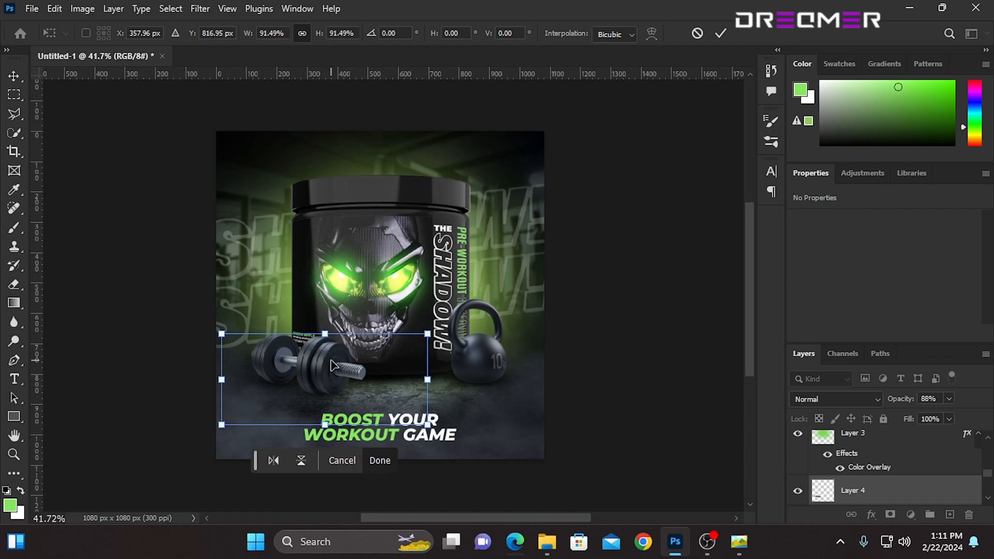
drag(428, 387, 437, 388)
drag(458, 332, 454, 322)
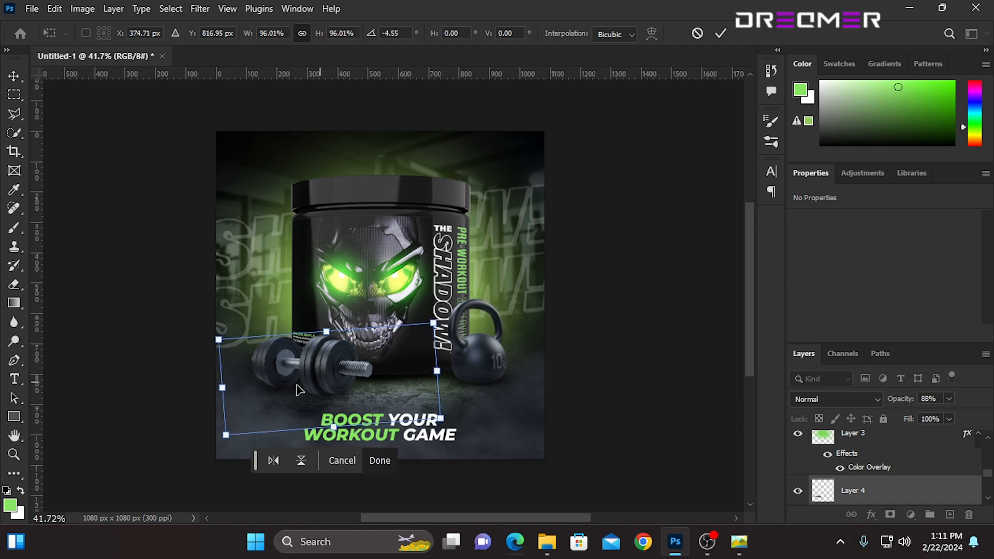
mouse_move(466, 360)
mouse_down()
mouse_move(479, 342)
mouse_move(464, 361)
mouse_up()
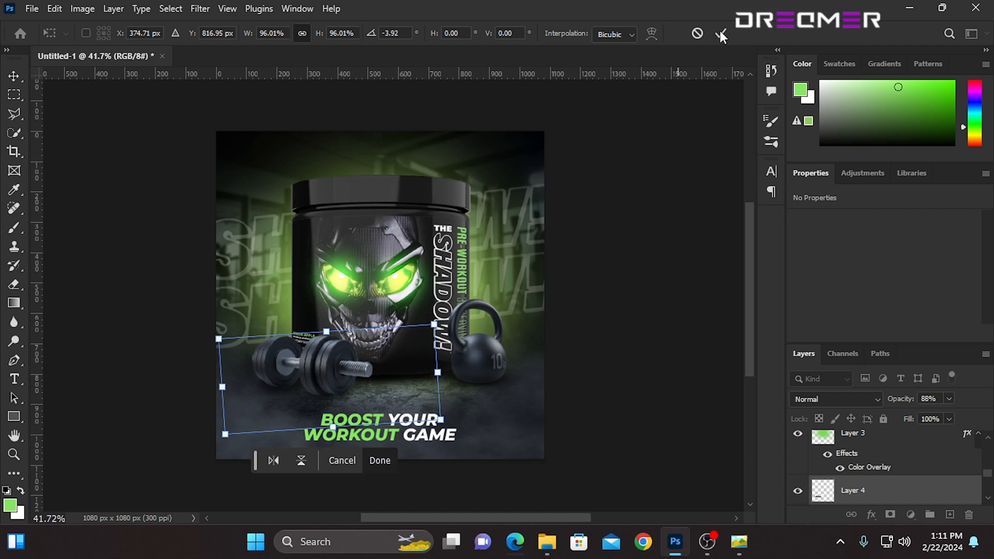
key(Return)
- Lower the opacity of the Color Dodge glow layer clipped to the jar around the eyes
drag(606, 366, 603, 367)
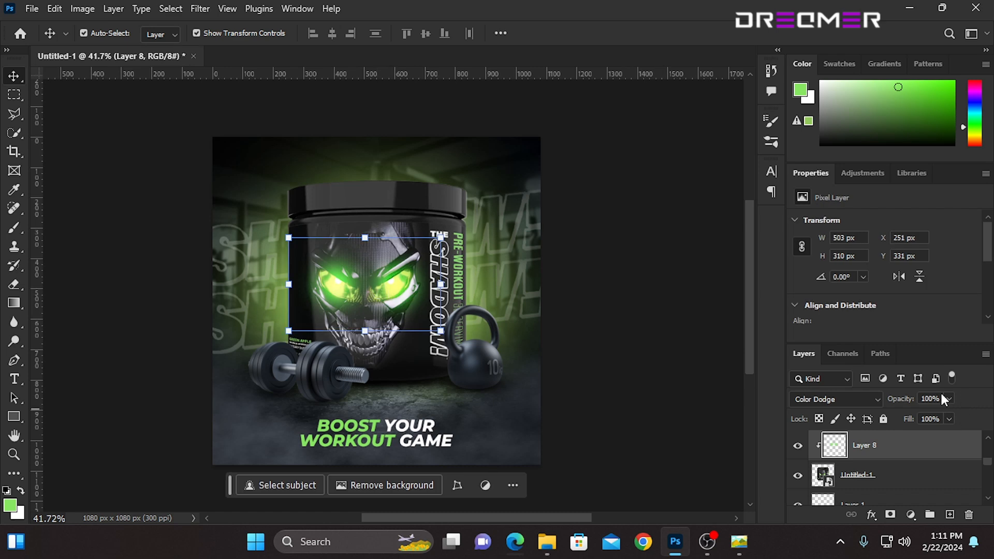
click(951, 399)
drag(953, 413, 927, 414)
click(627, 294)
drag(621, 294, 620, 294)
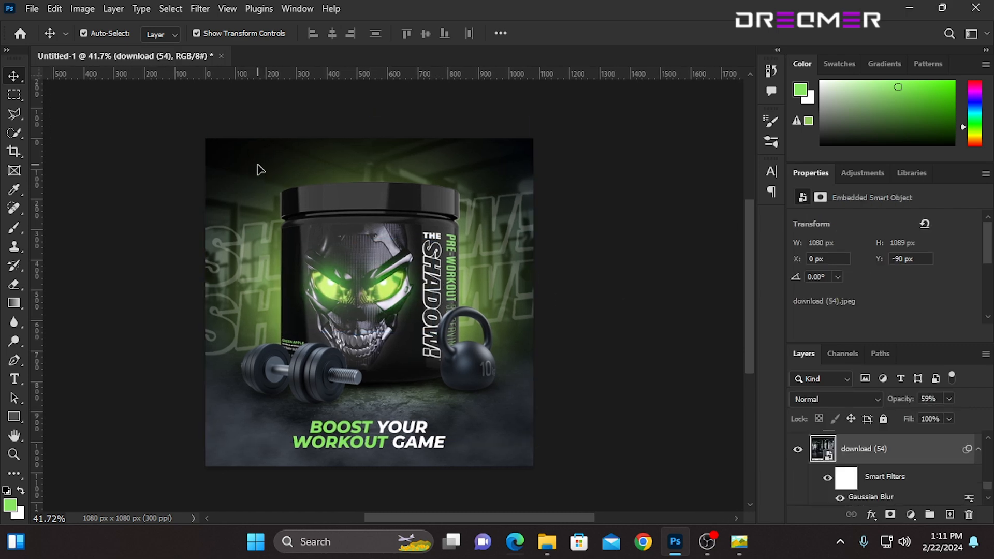
- Reduce the opacity of the download (54) gym backdrop layer to darken the background further
drag(259, 167, 559, 284)
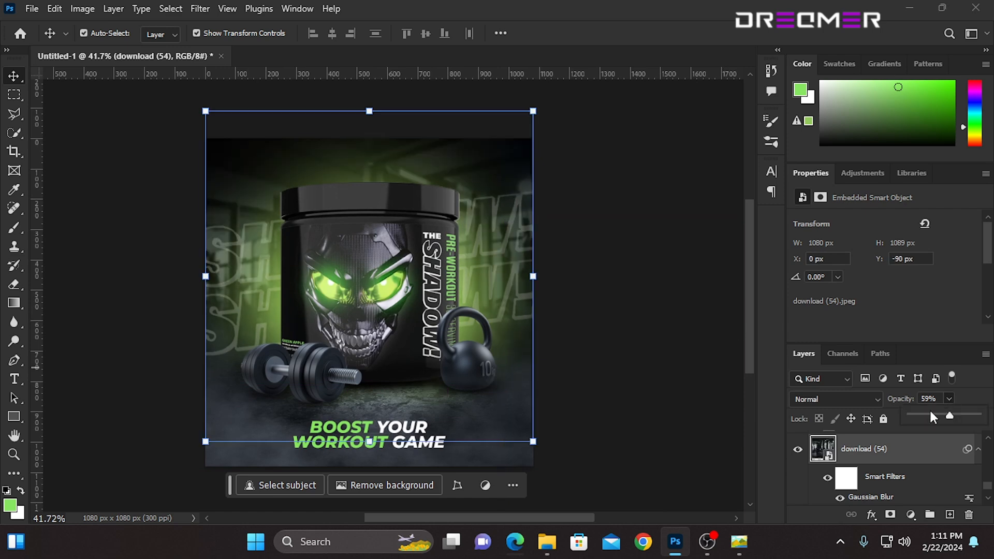
drag(930, 408, 936, 414)
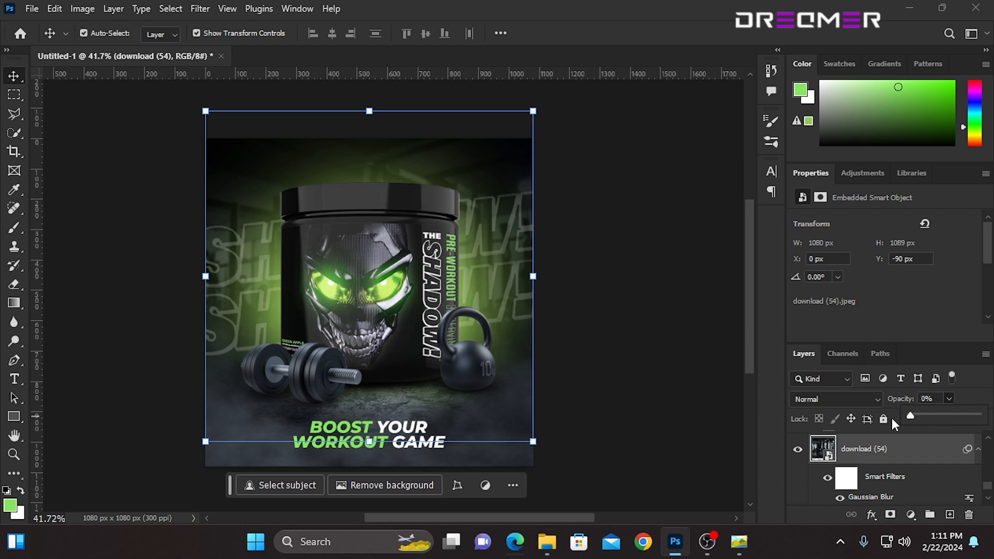
mouse_move(927, 415)
mouse_down()
mouse_move(943, 414)
mouse_move(933, 415)
mouse_up()
click(431, 198)
click(725, 440)
- Add a Color Balance adjustment layer above the headline and shift its midtones slightly toward blue
scroll(849, 452, up, 10)
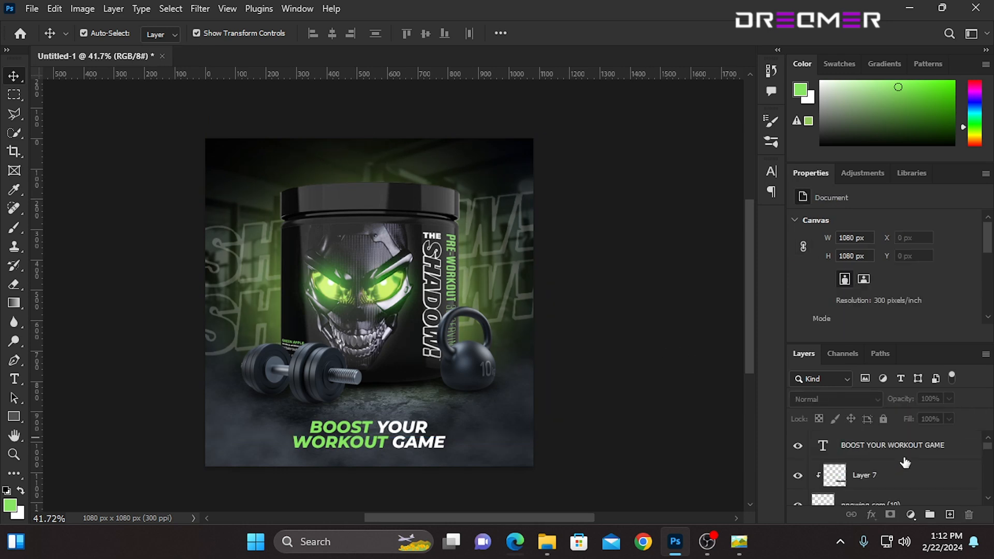
click(891, 448)
click(909, 514)
click(913, 378)
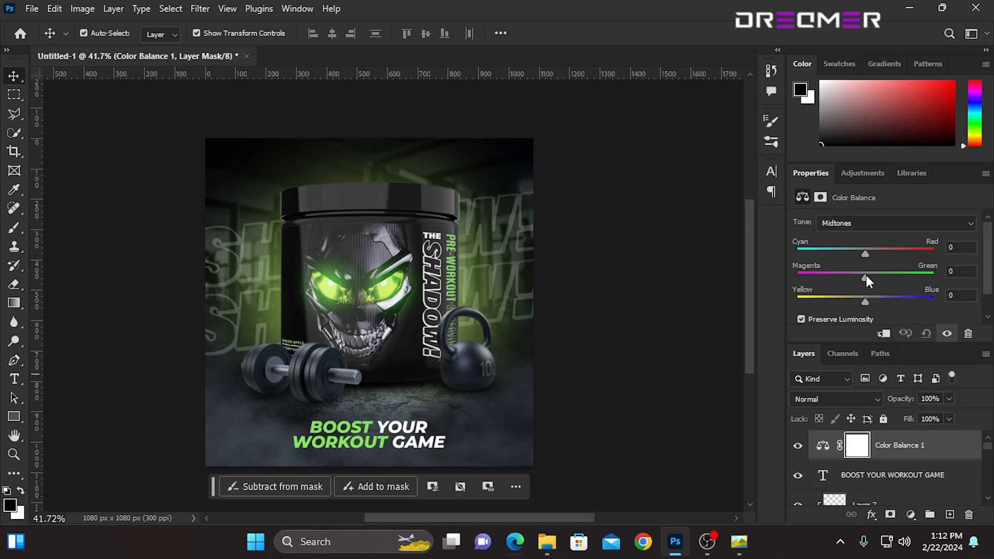
drag(865, 302, 862, 254)
drag(874, 302, 872, 301)
click(691, 356)
drag(699, 383, 691, 385)
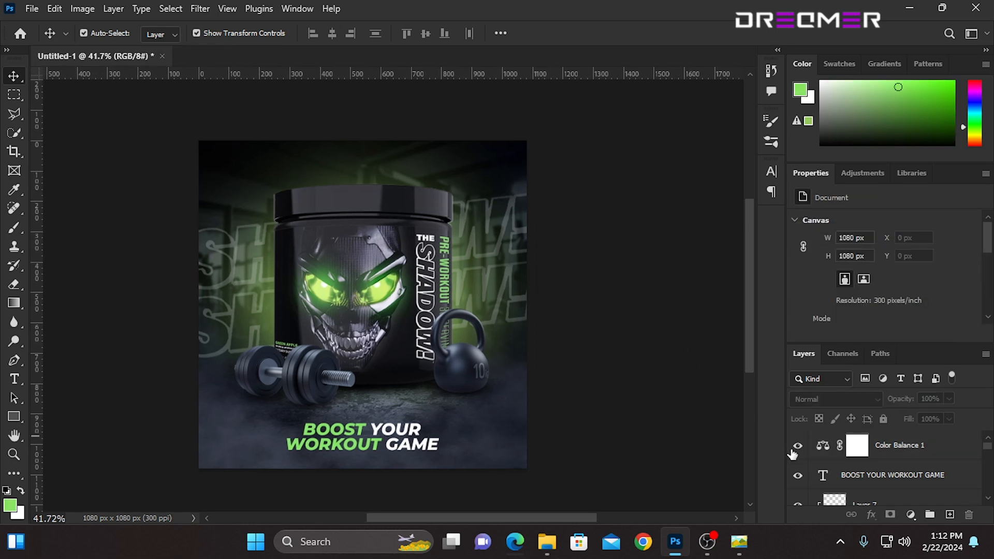
drag(592, 371, 595, 374)
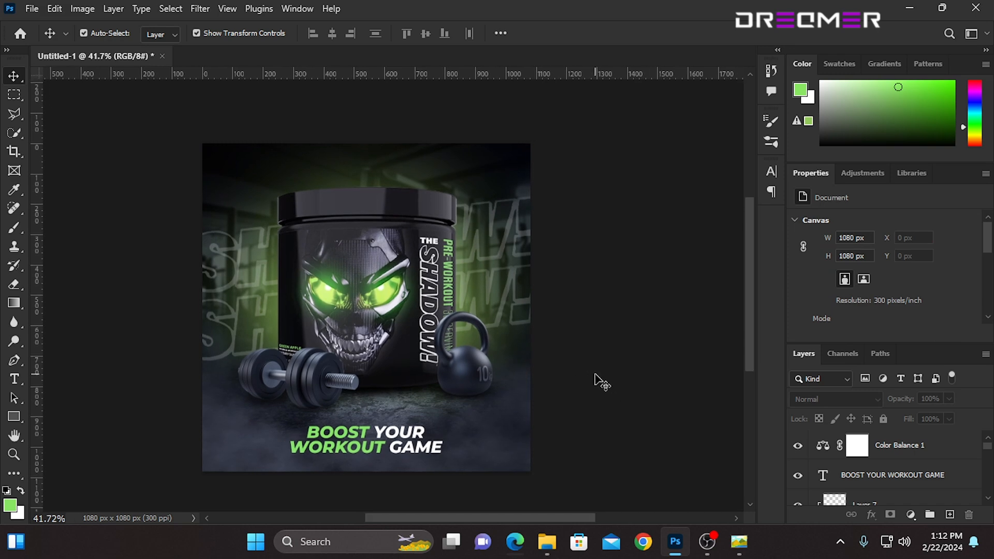
- Blend the headline into the smoke with Blend If, splitting the Underlying Layer's dark range at about 24 / 79
click(891, 475)
right_click(895, 474)
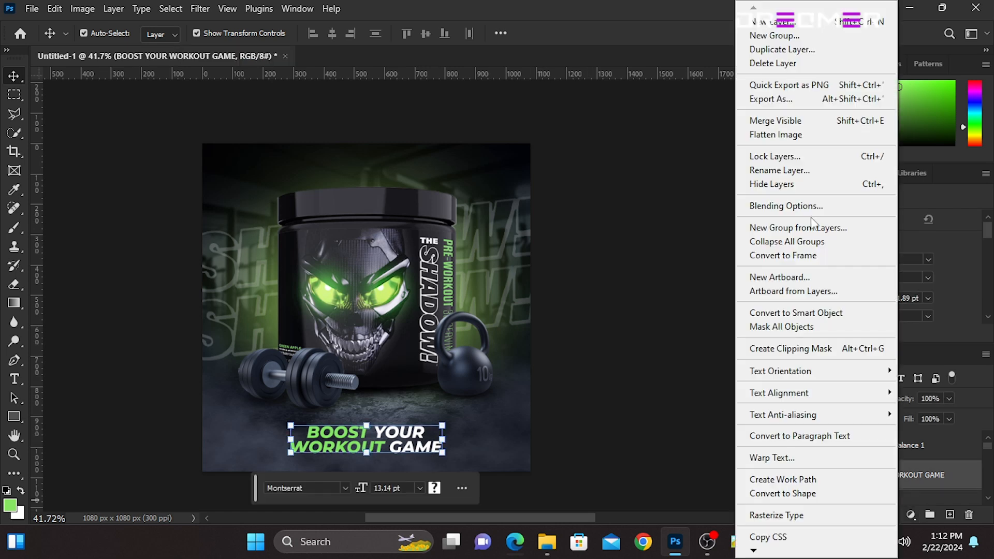
click(777, 205)
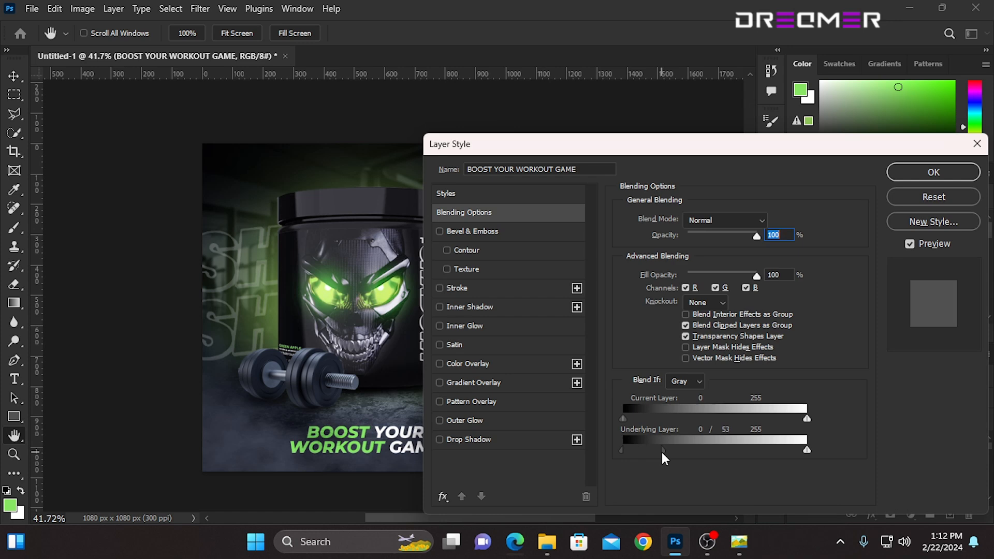
drag(621, 145, 715, 128)
mouse_move(764, 433)
mouse_down()
mouse_move(787, 433)
mouse_move(777, 433)
mouse_up()
mouse_move(901, 402)
mouse_down()
mouse_move(888, 402)
mouse_move(900, 402)
mouse_up()
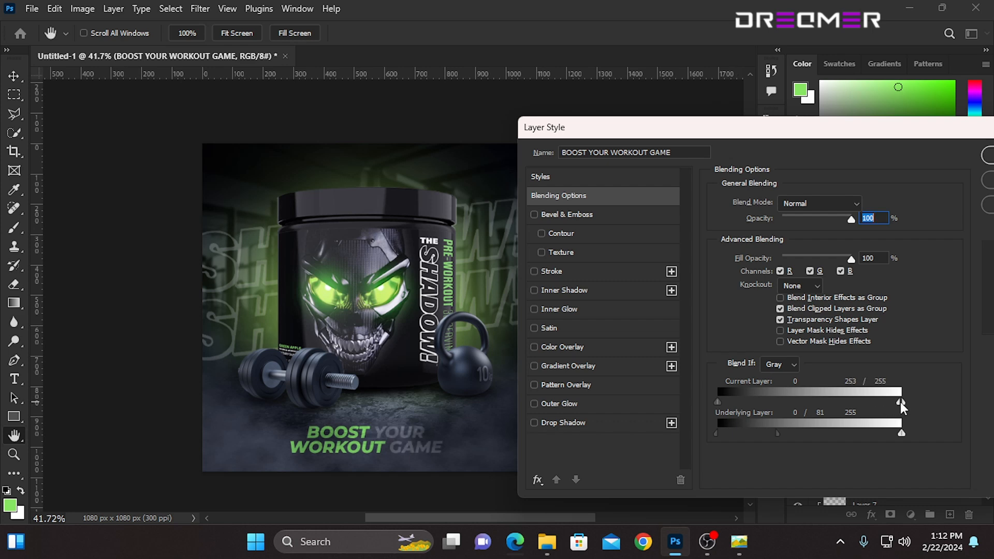
drag(718, 403, 634, 402)
drag(776, 435, 775, 433)
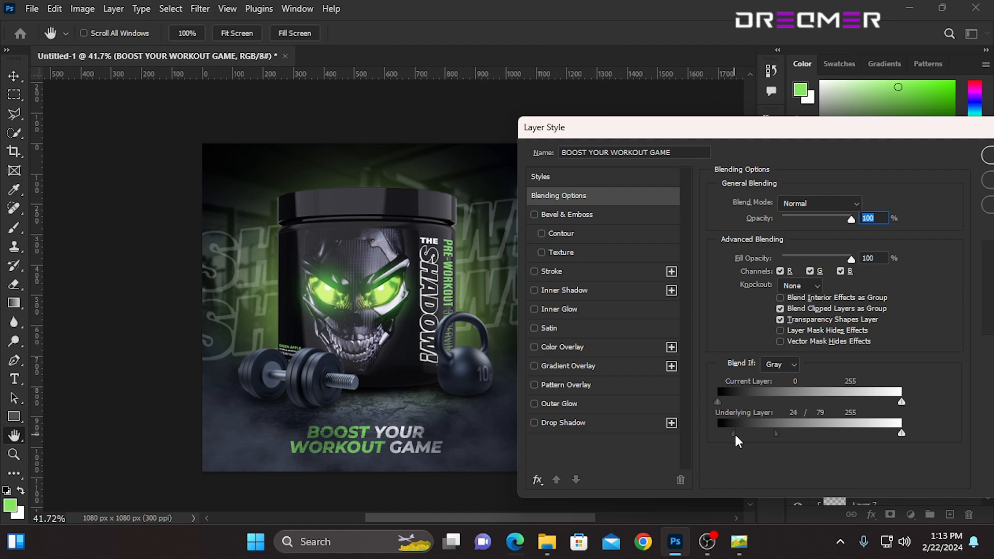
click(985, 161)
- Enlarge the BOOST YOUR WORKOUT GAME headline slightly, keeping it centered beneath the jar
key(ctrl+t)
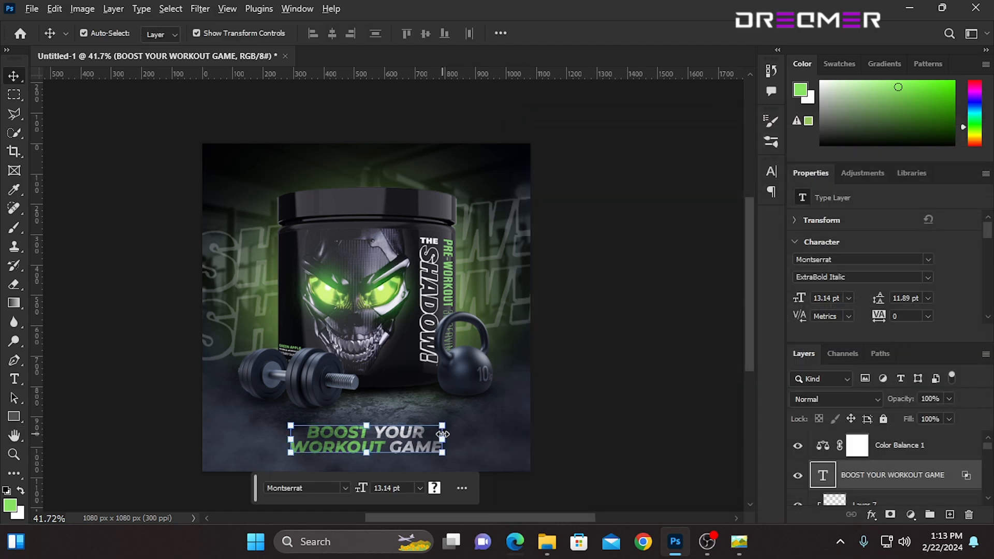
drag(442, 439, 454, 434)
key(Return)
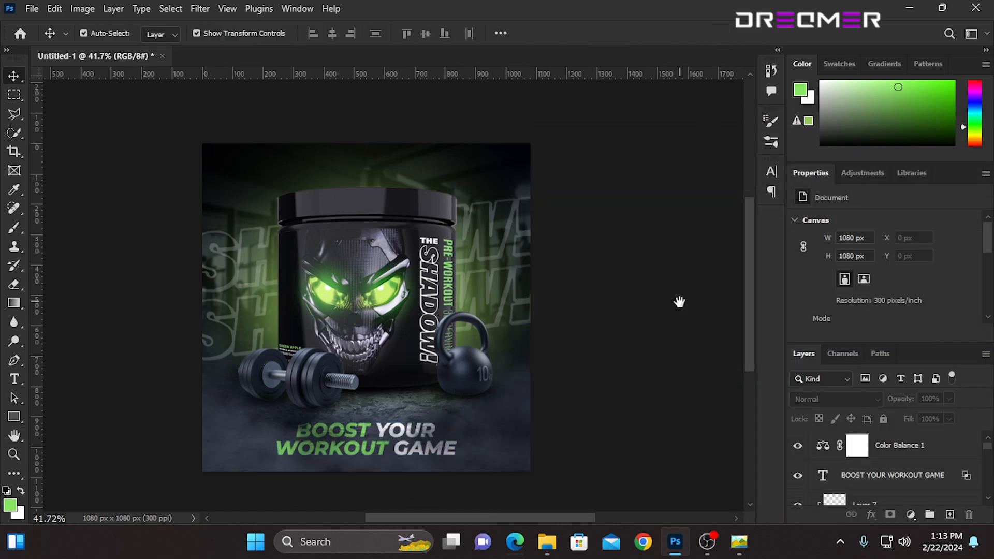